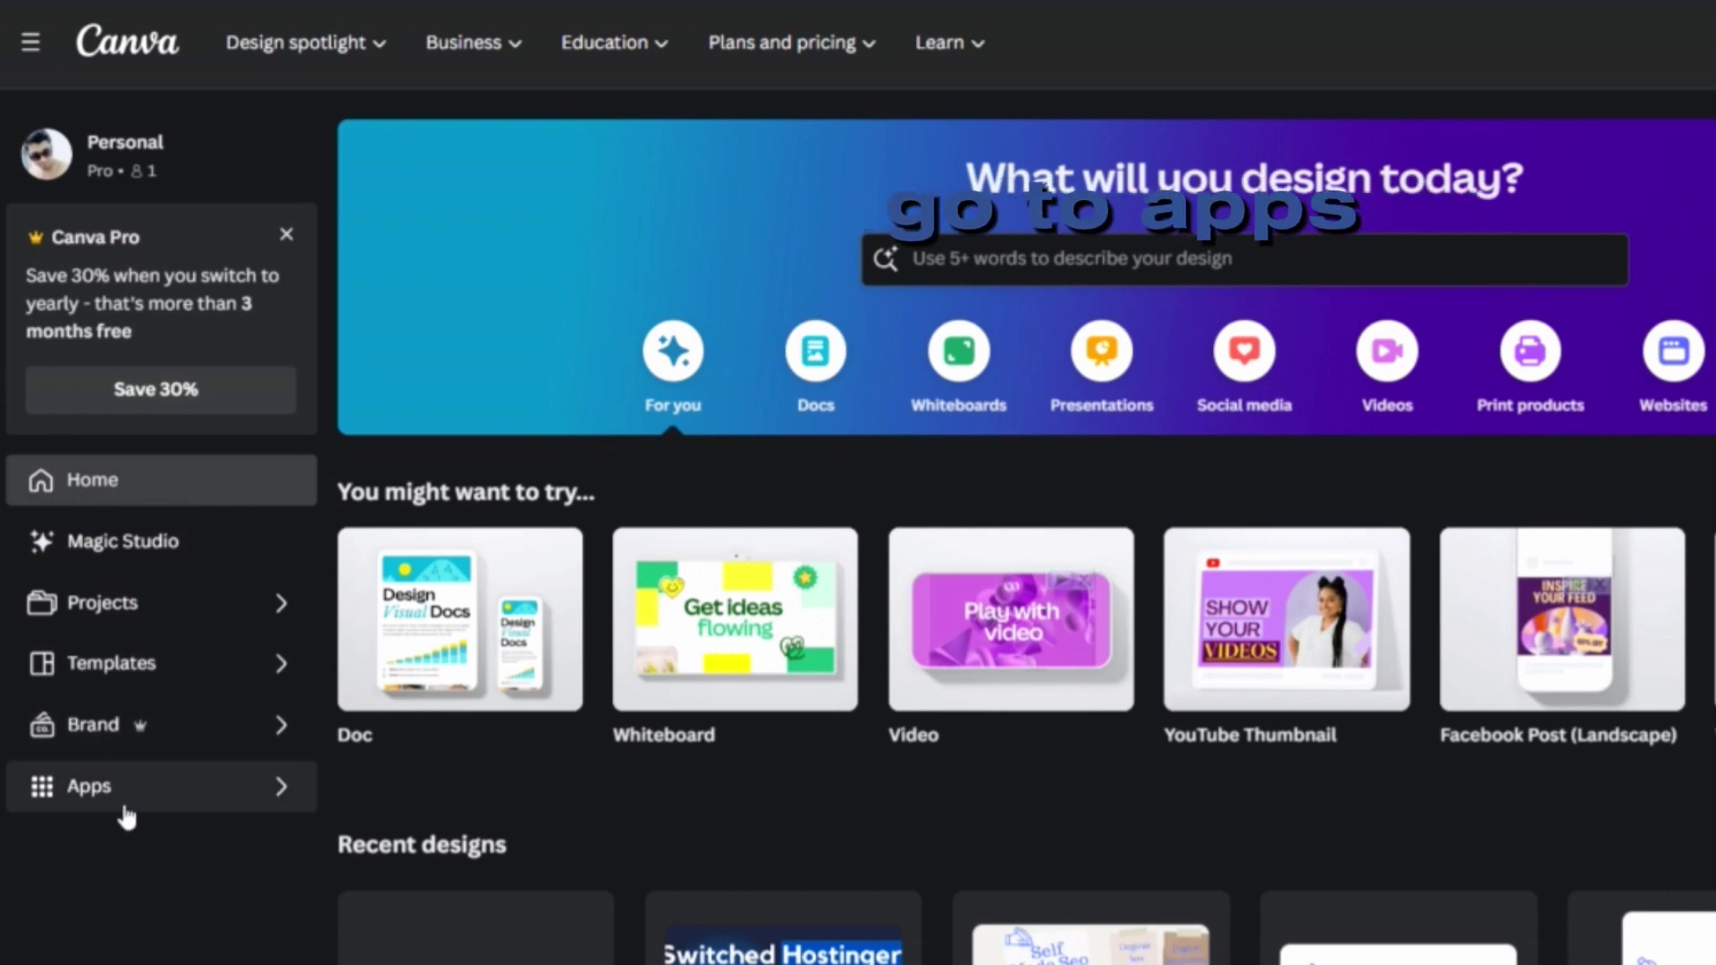
- Search the Canva apps directory for 'multi' to find the Multilingual voiceover app
click(226, 791)
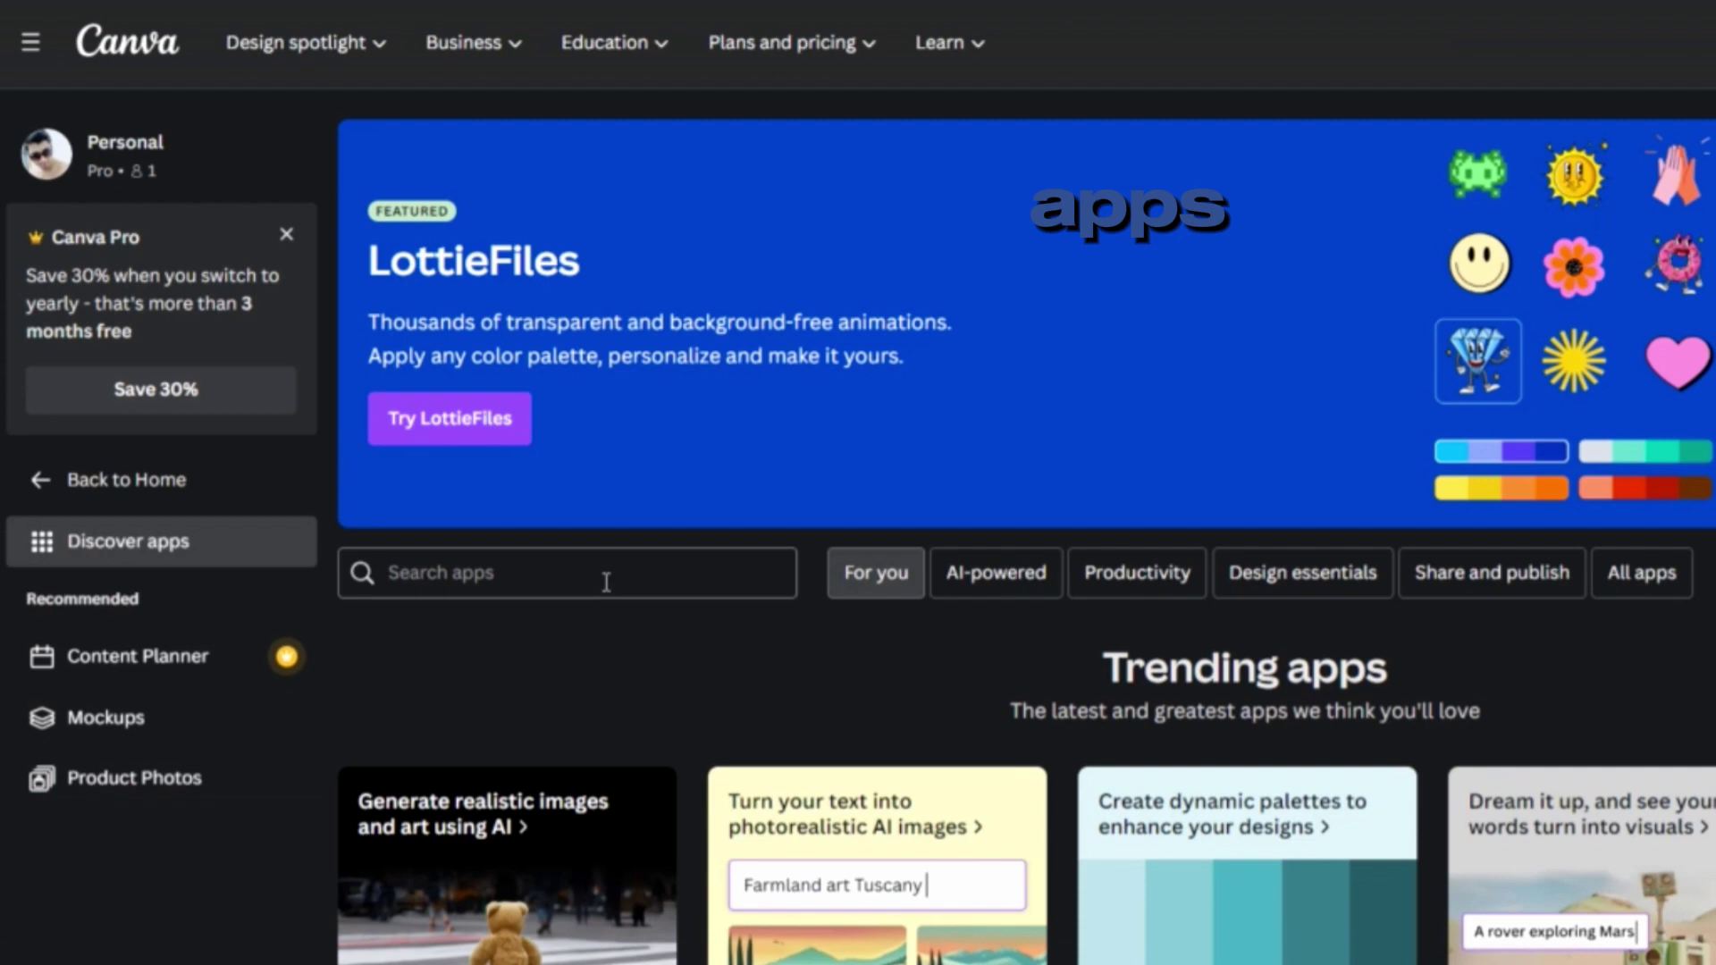
scroll(608, 581, down, 3)
scroll(605, 591, down, 2)
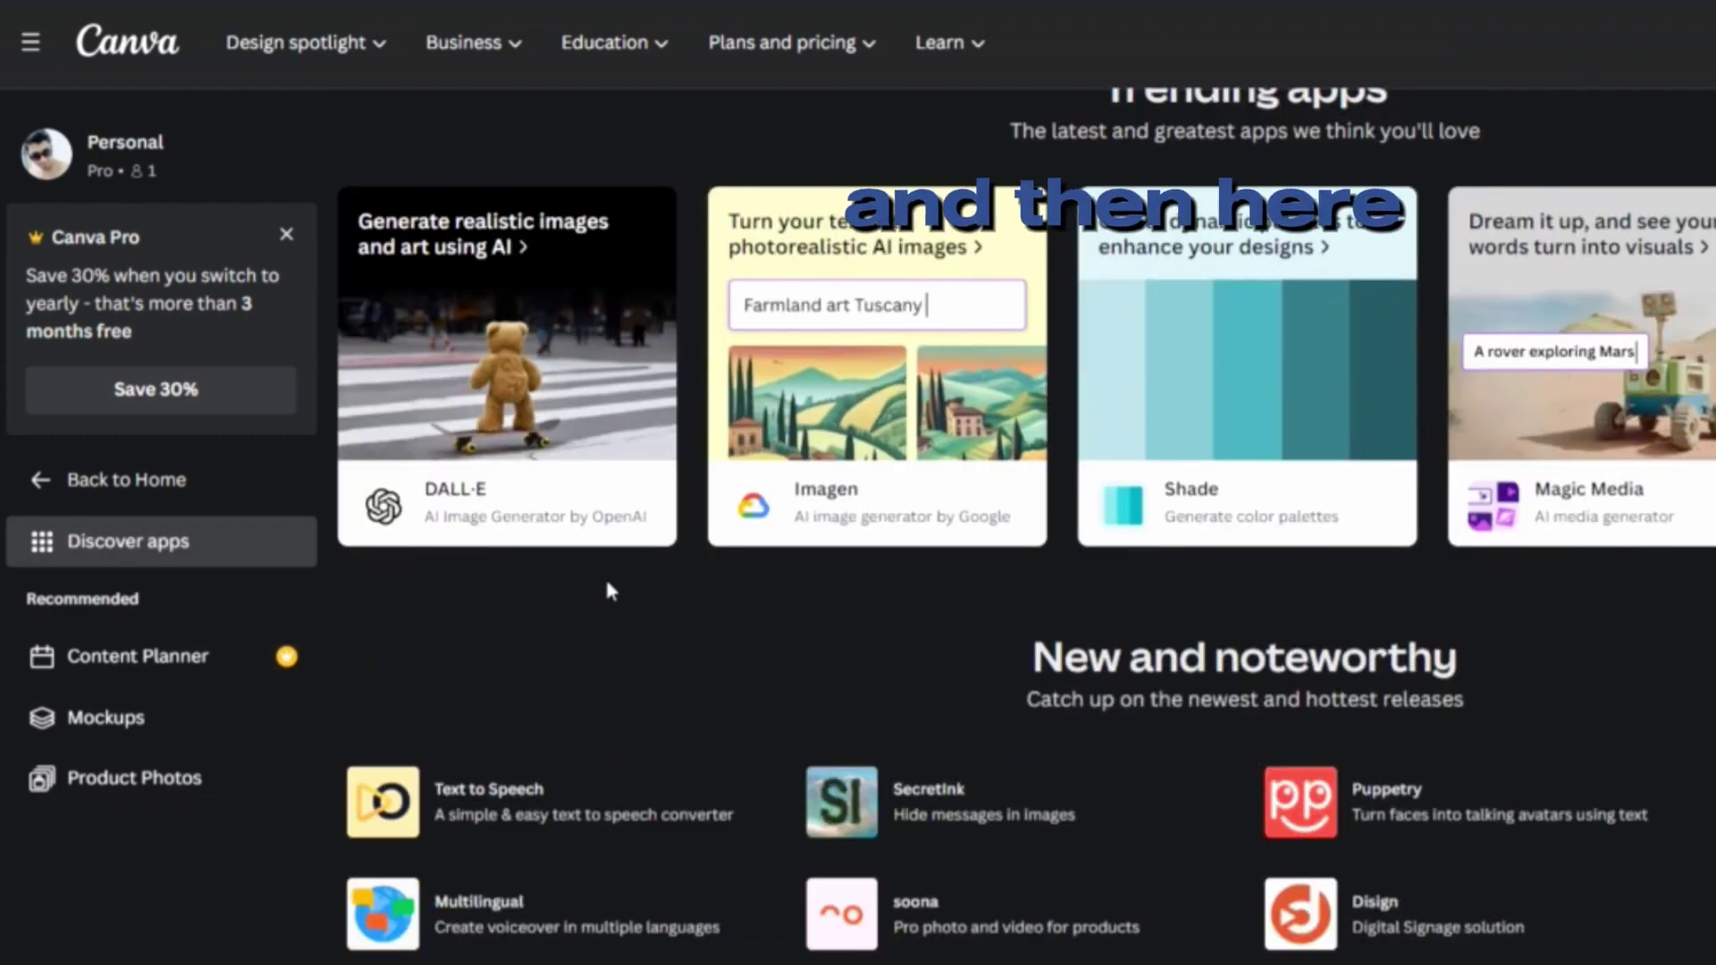
scroll(581, 660, down, 2)
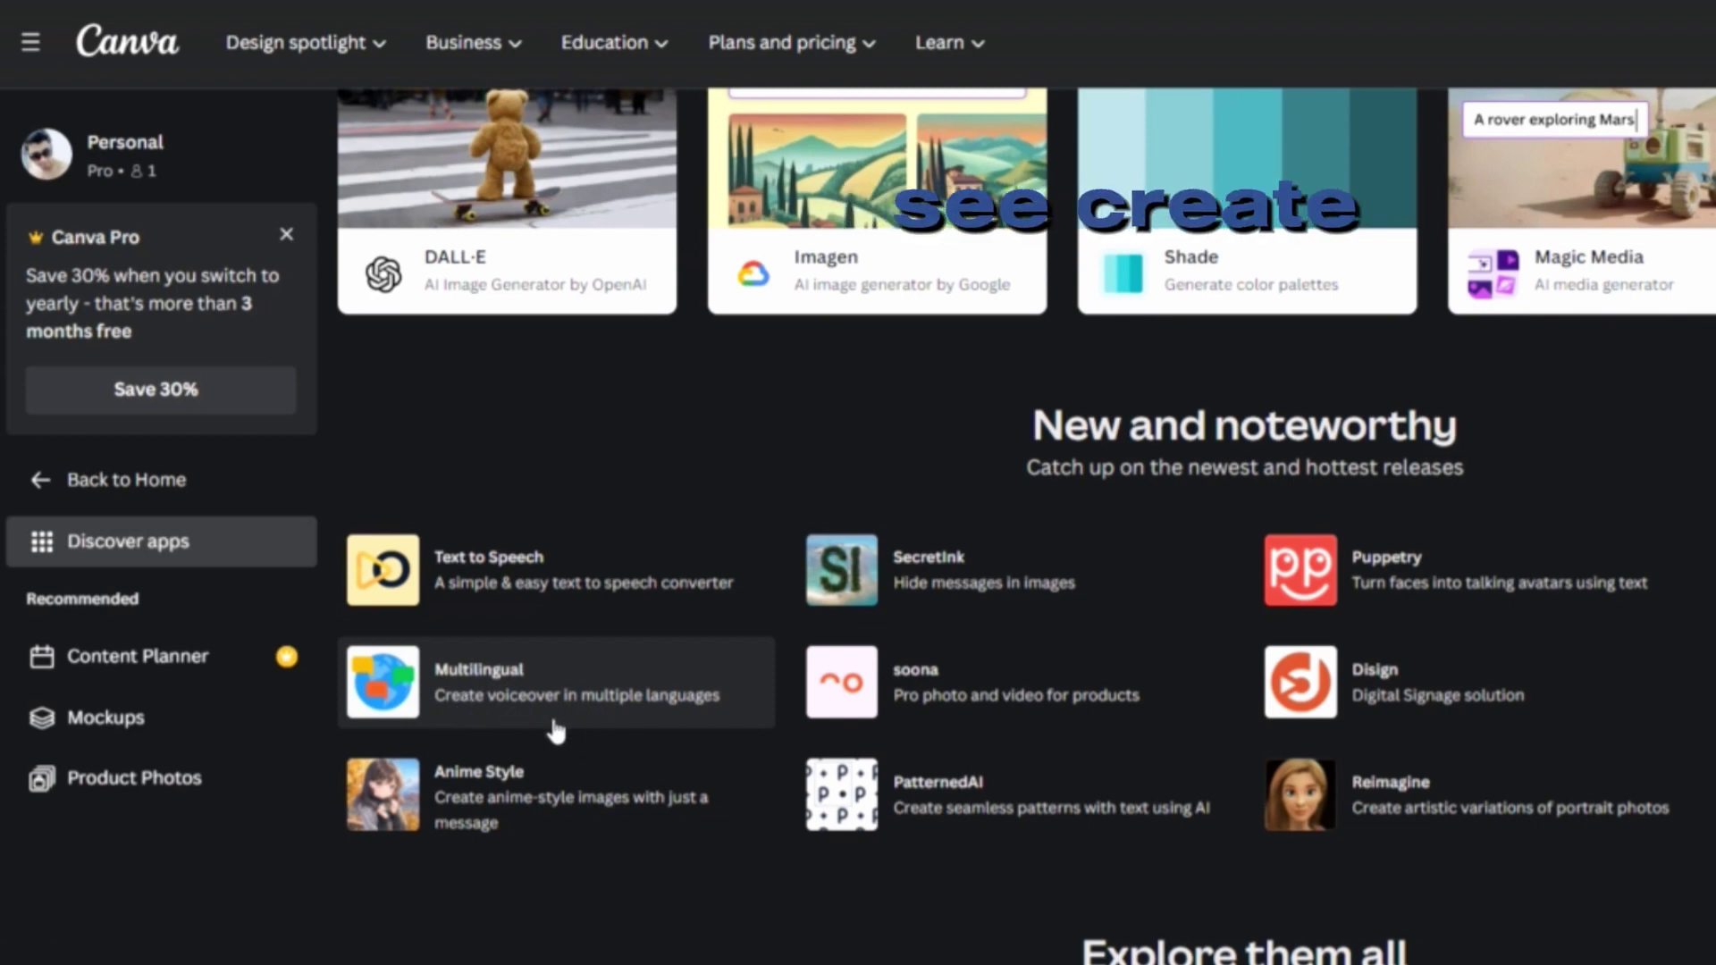
scroll(674, 718, up, 5)
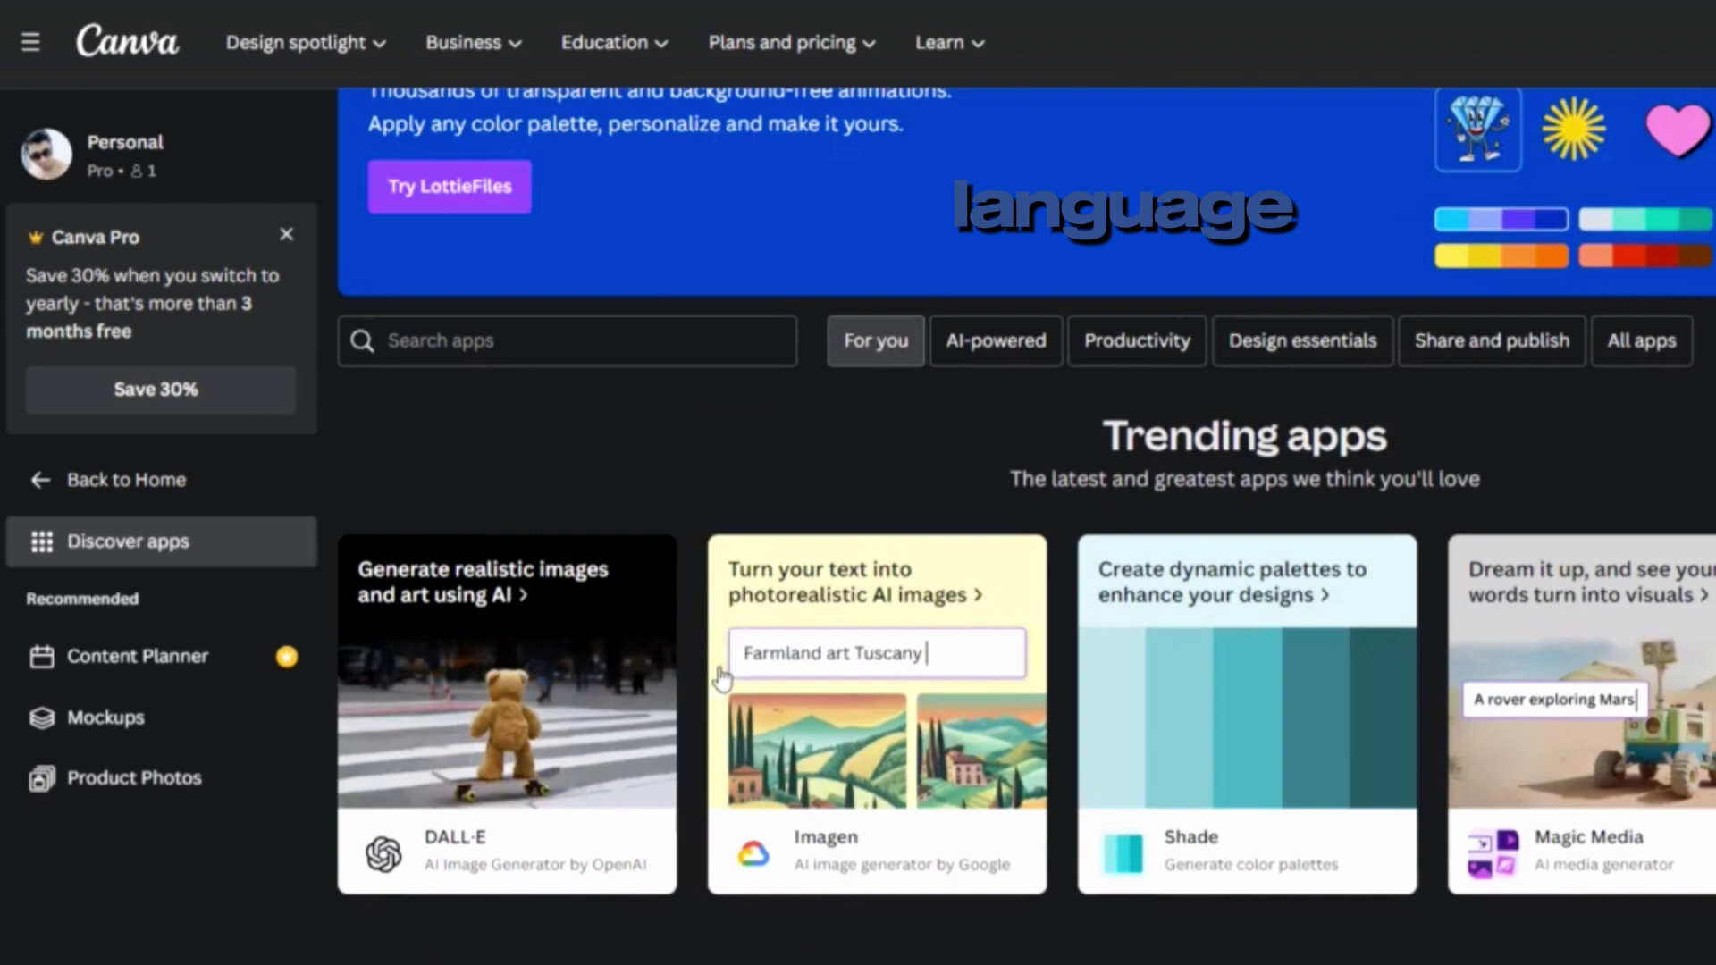
click(604, 352)
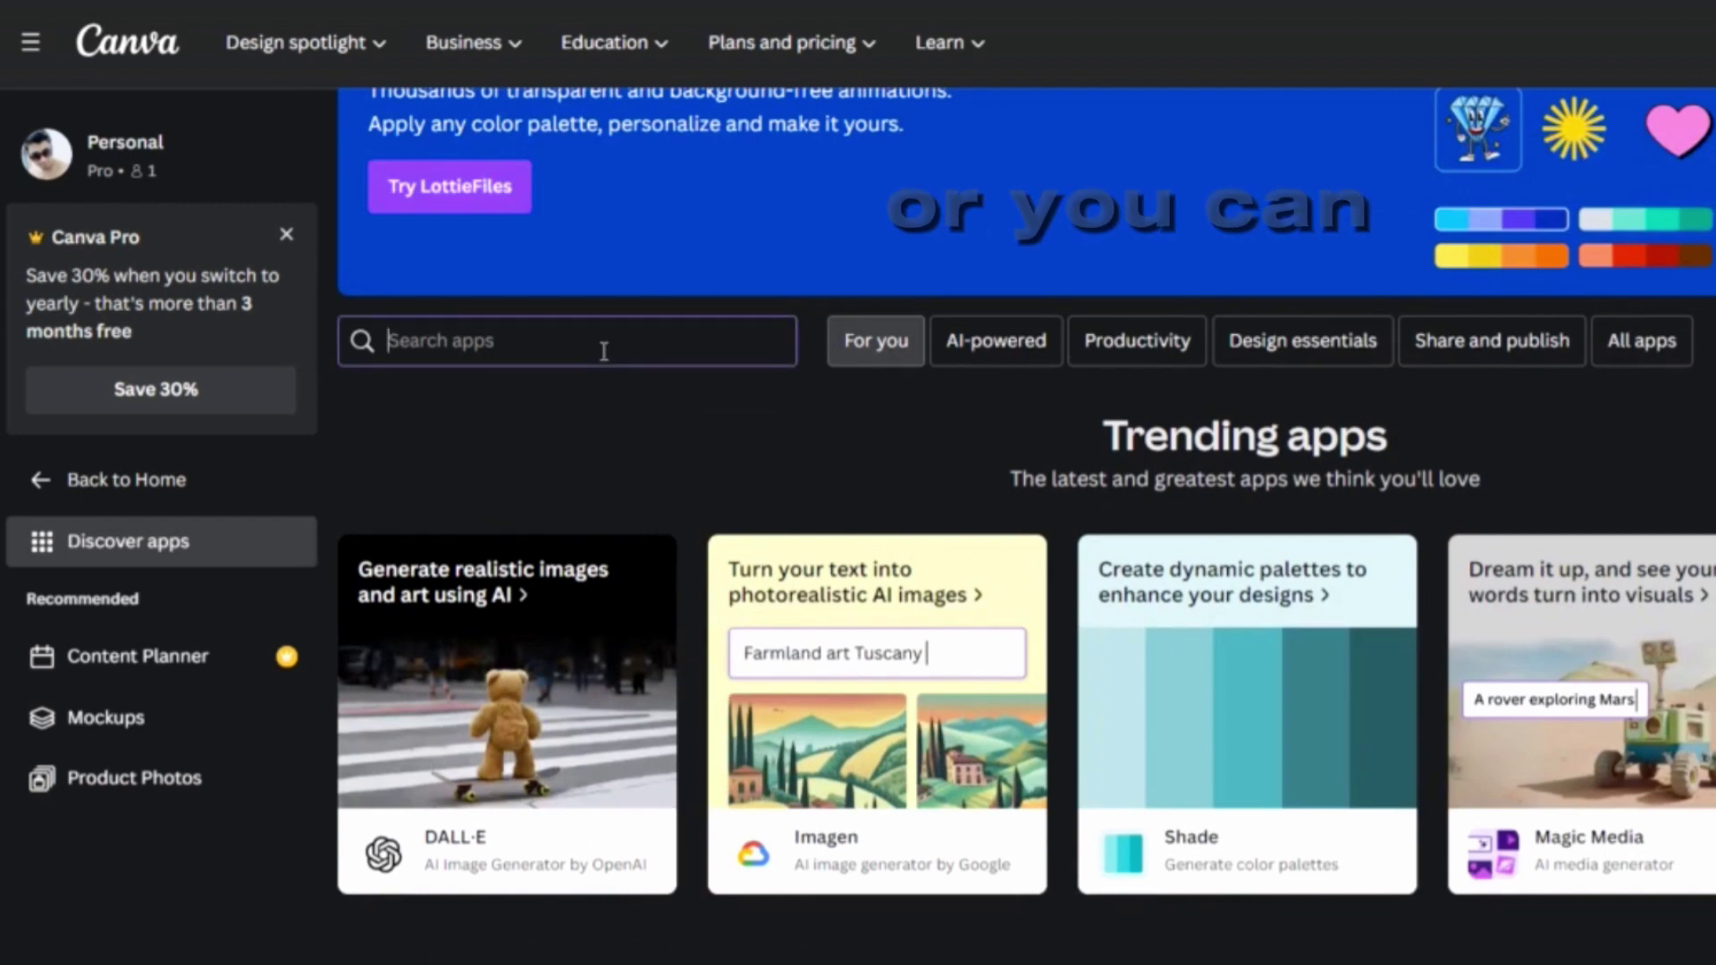
text(mutl)
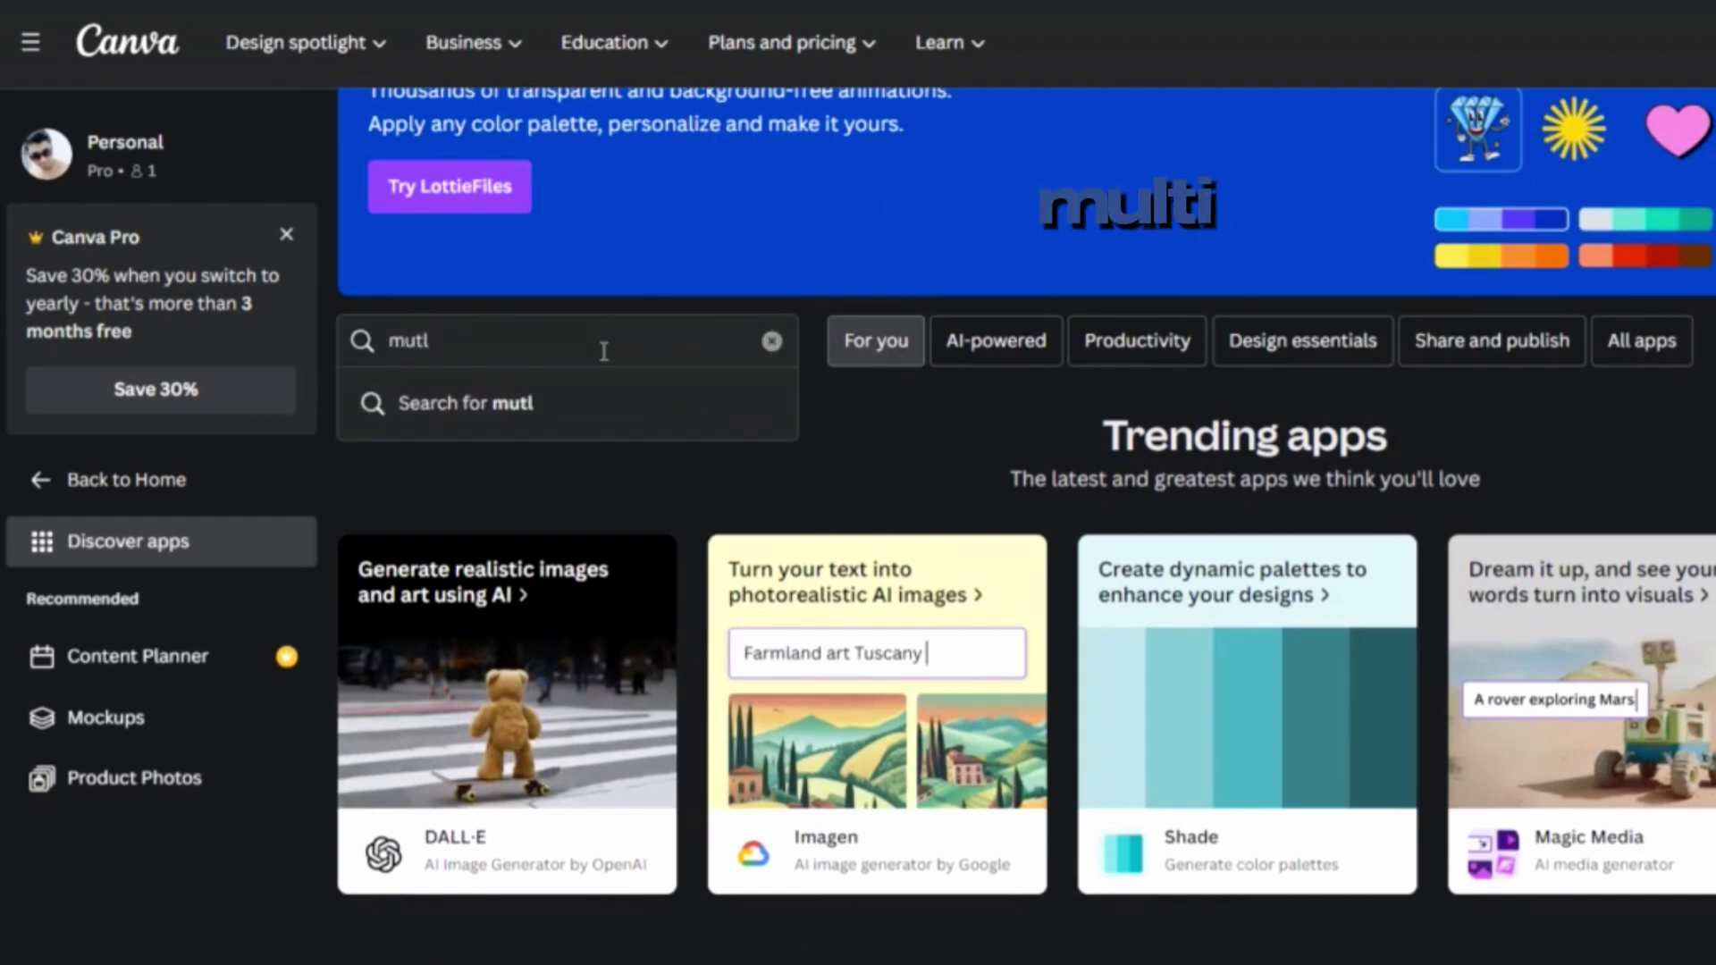
text(i)
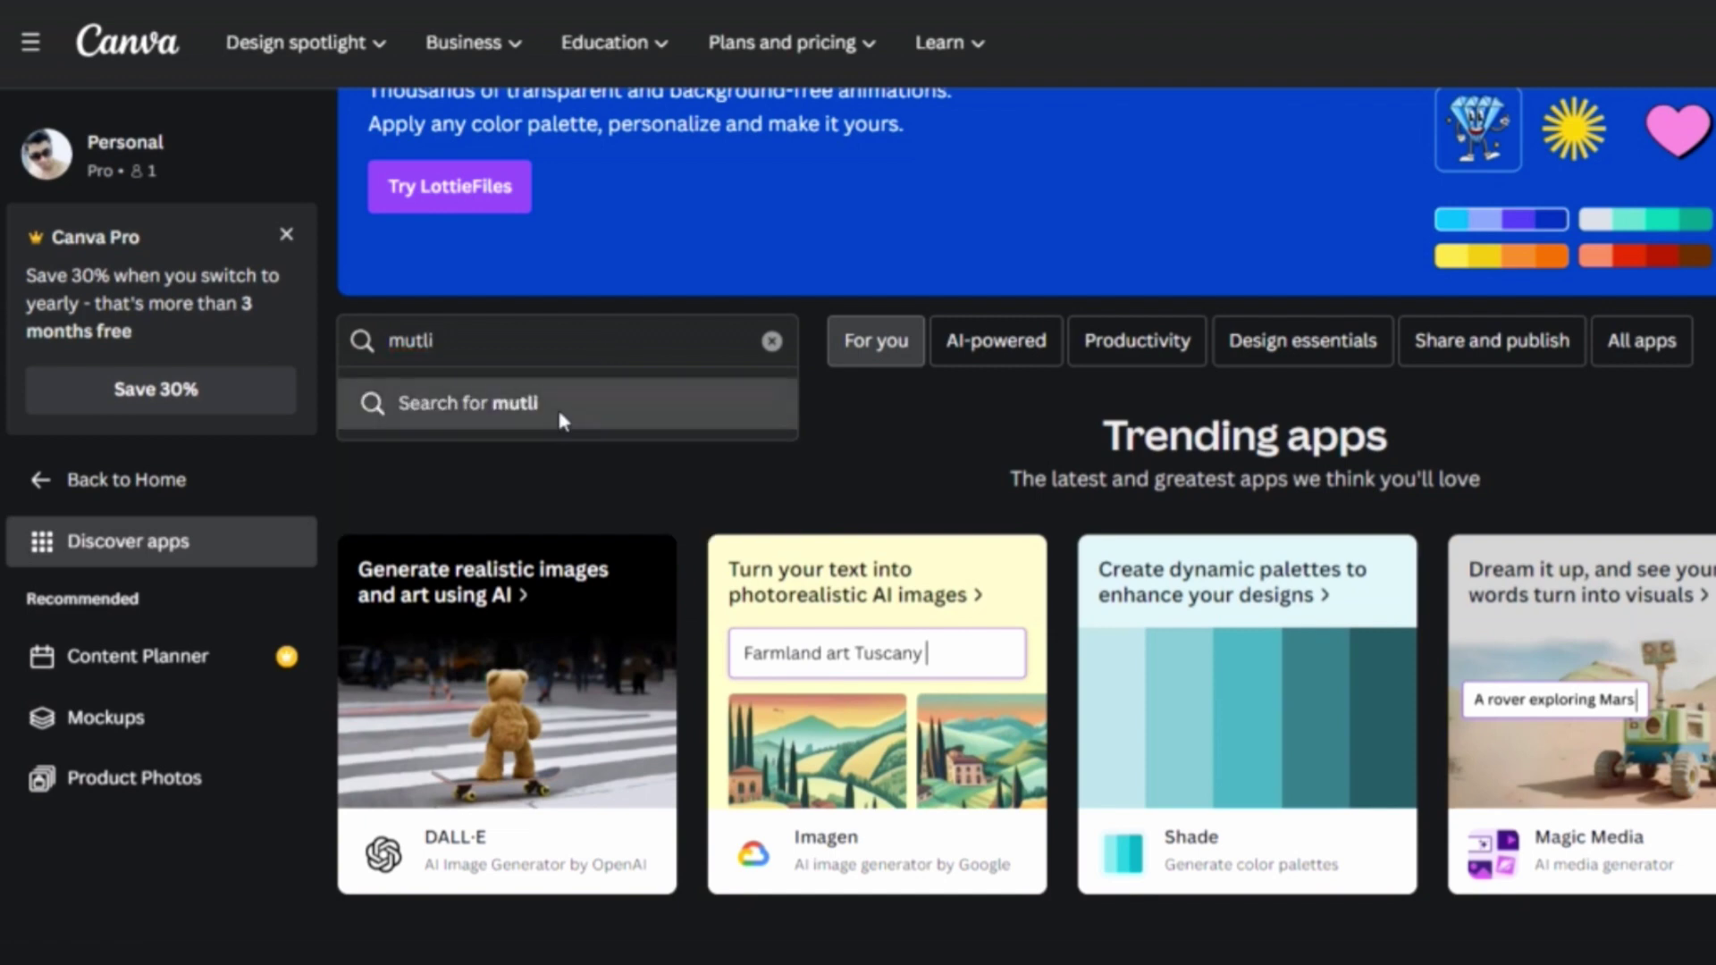
click(557, 404)
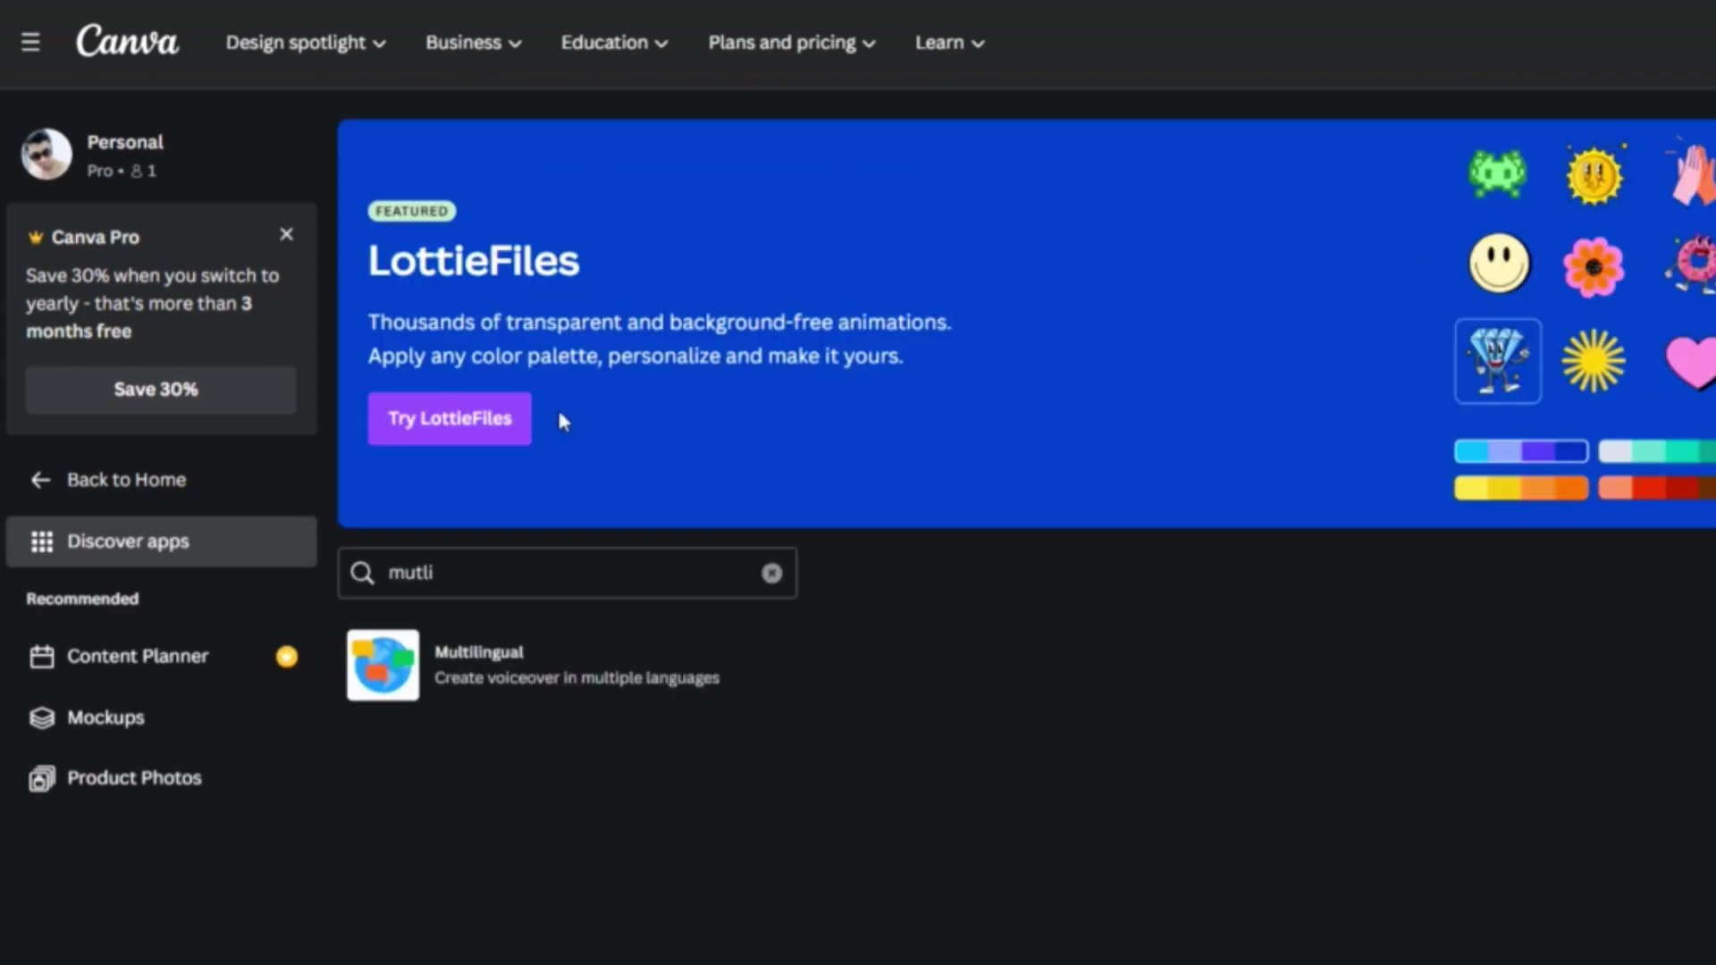
- Use the Multilingual app in a new blank Video design
click(529, 670)
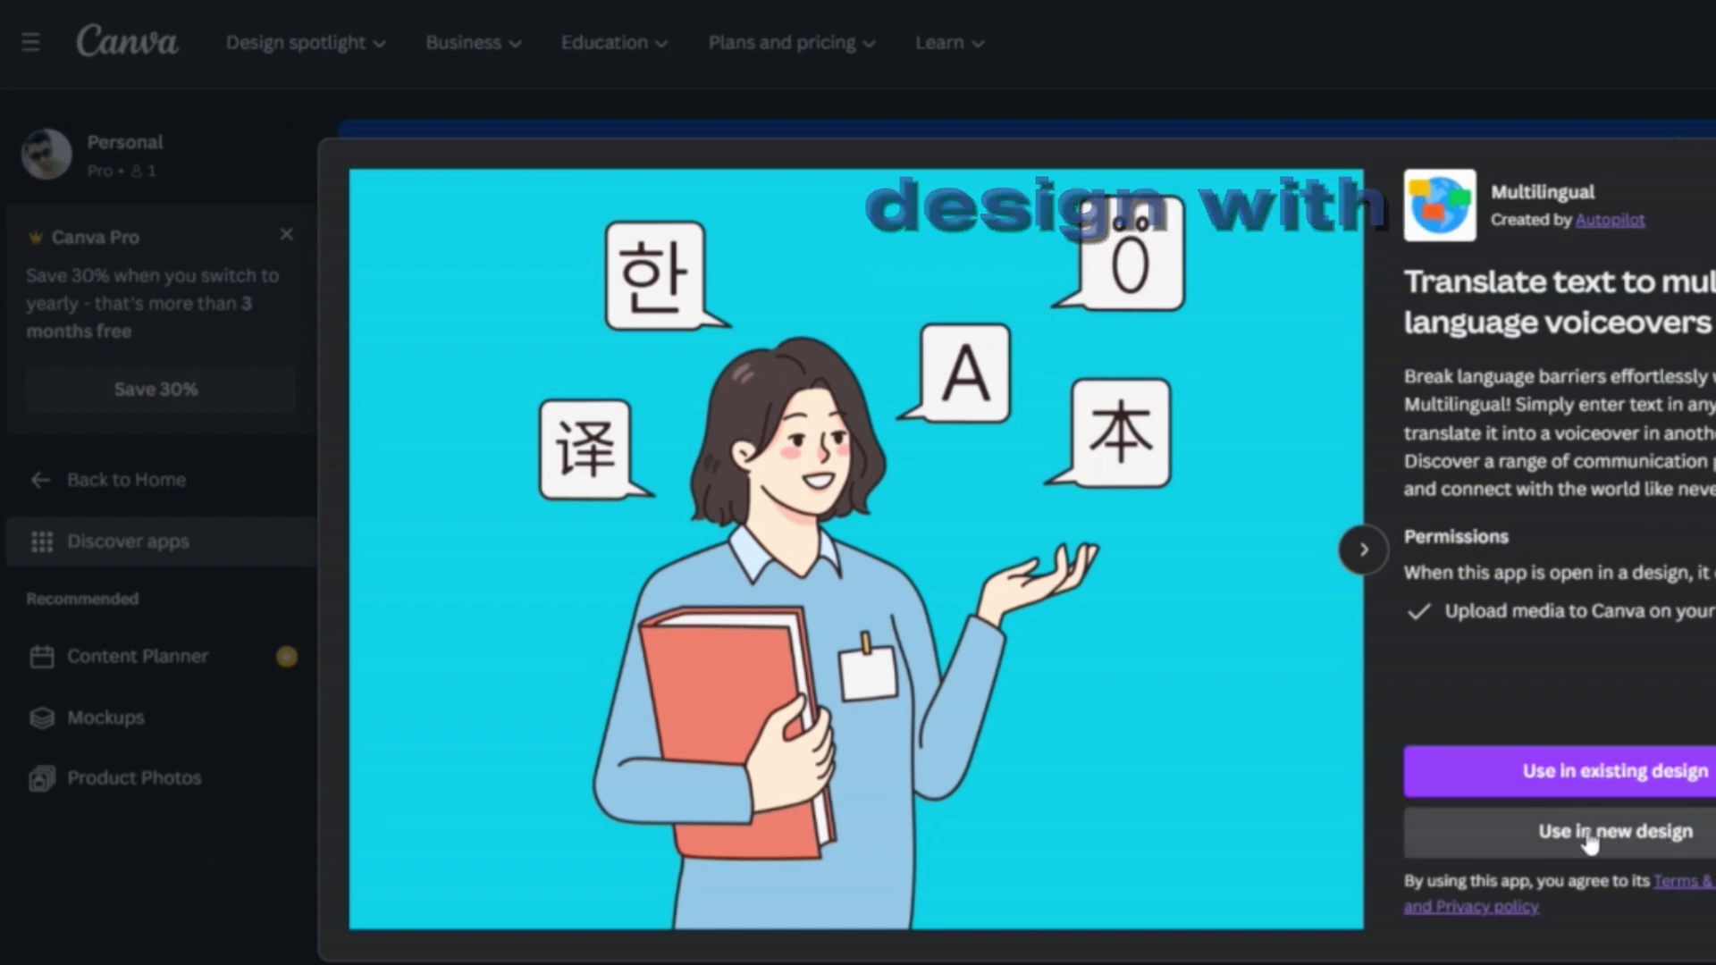
click(1644, 848)
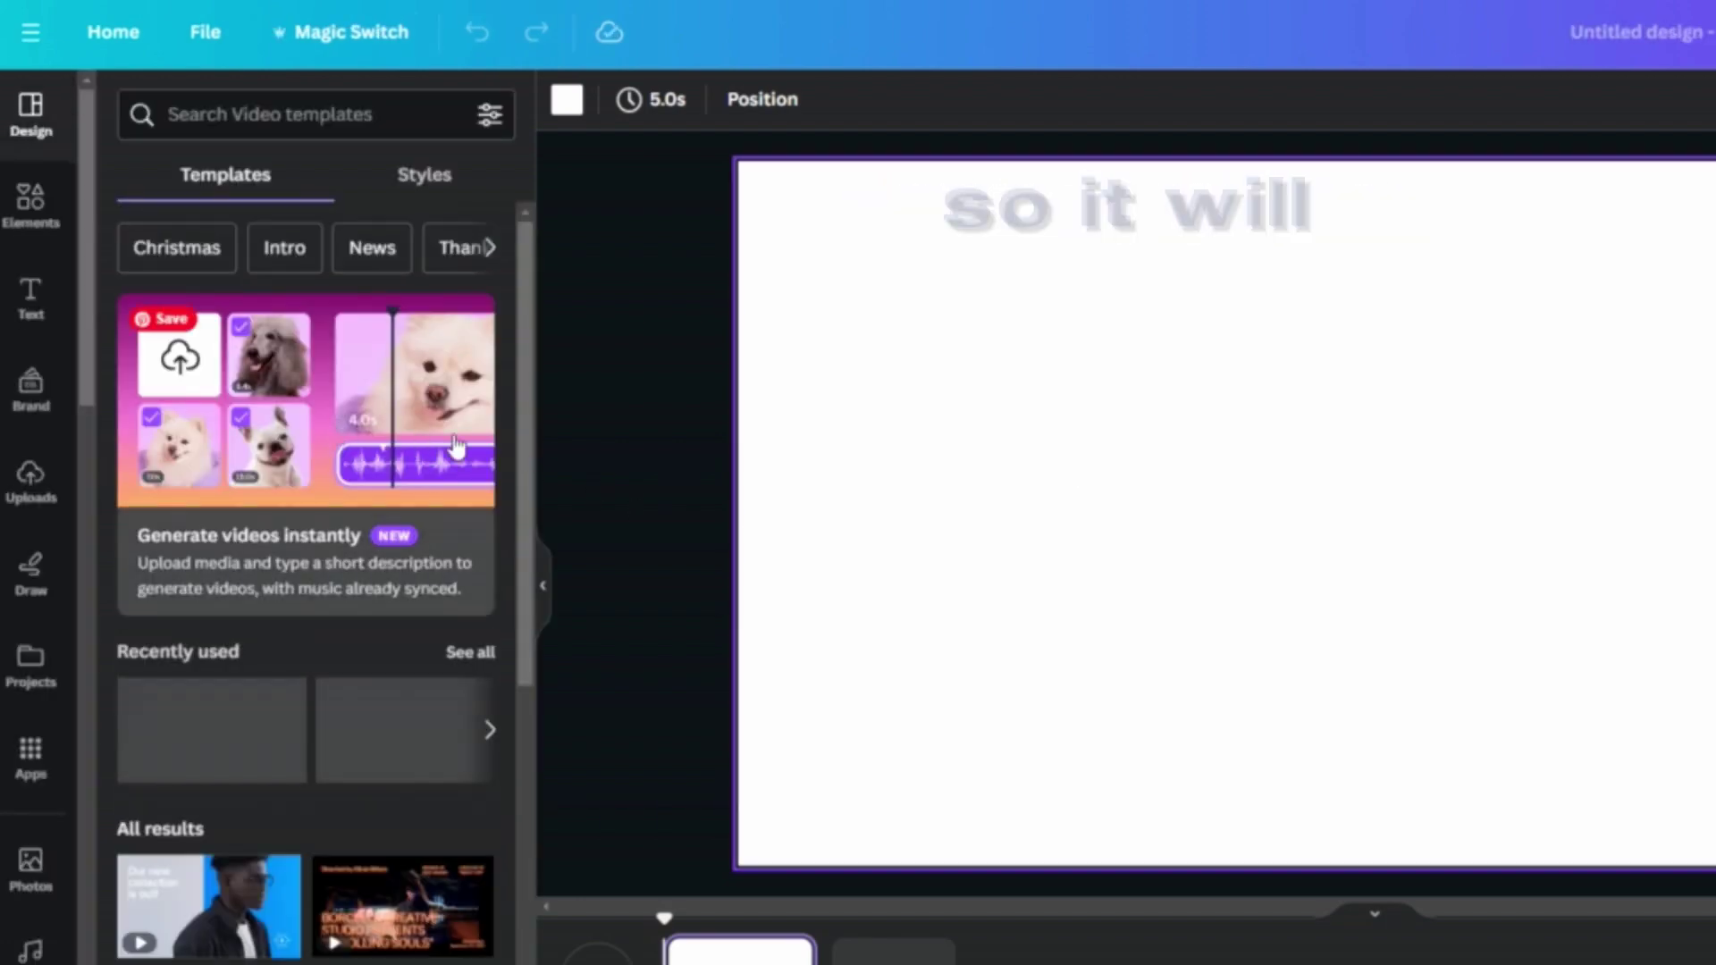
- Paste 'How to Sale on TikTok With Lower Budgets in 2024.' as the script and preview Adam's English voice
click(271, 477)
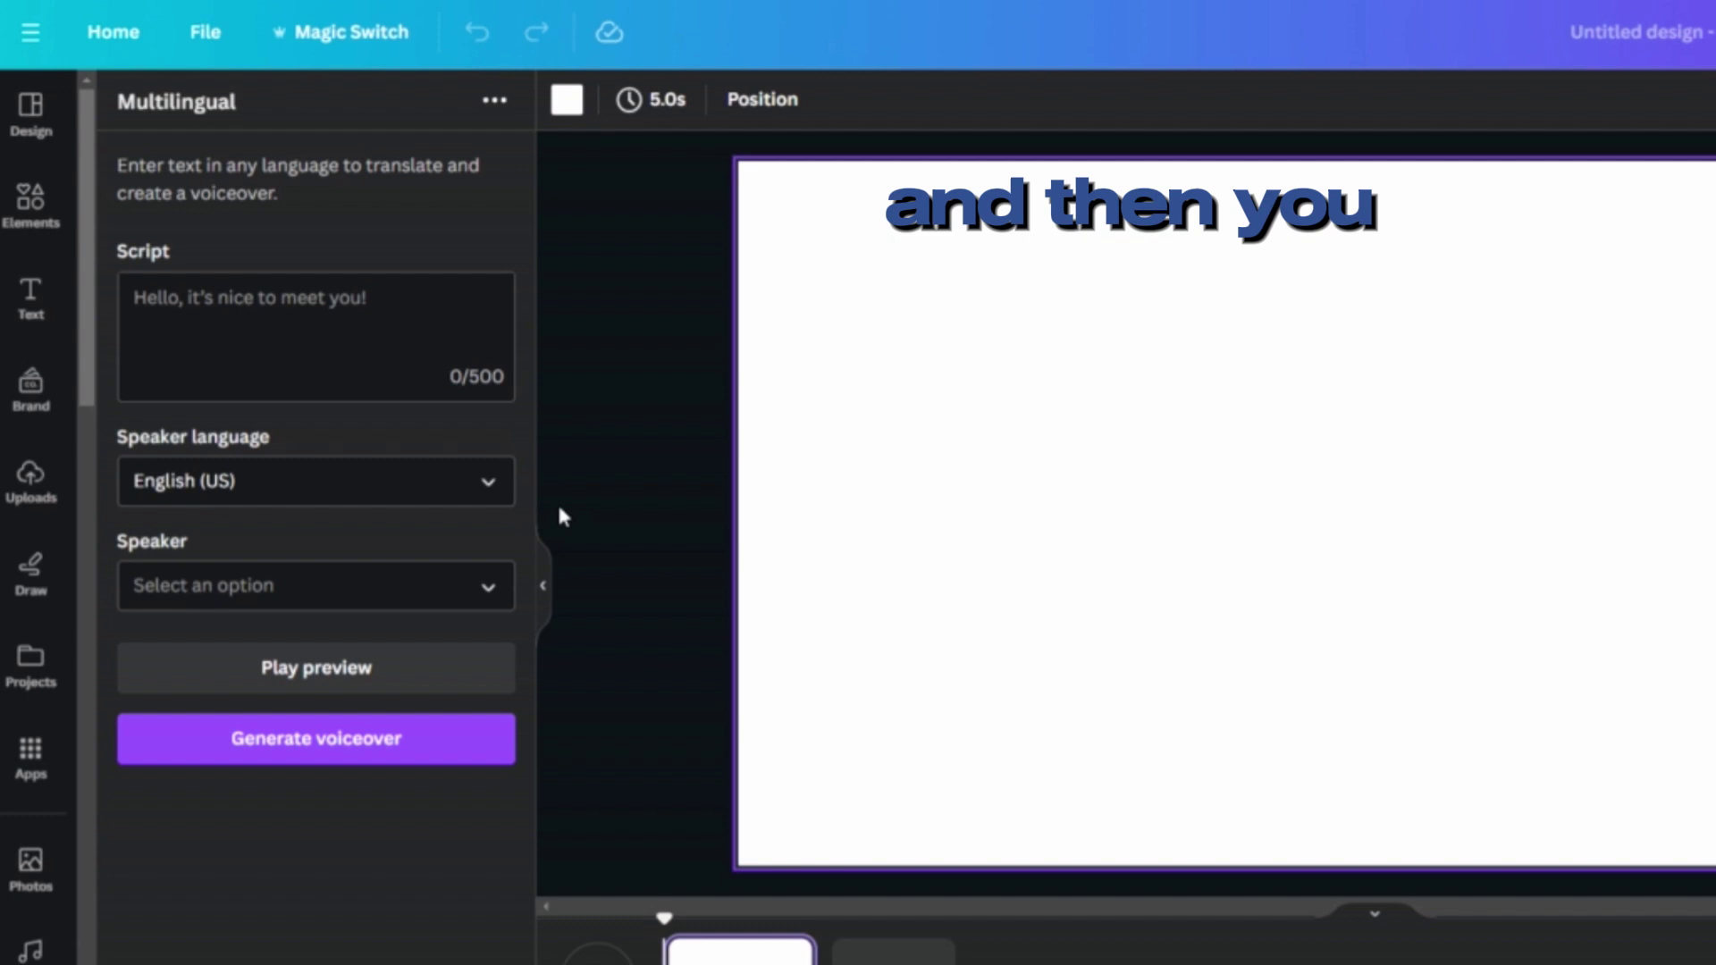
click(268, 322)
right_click(255, 308)
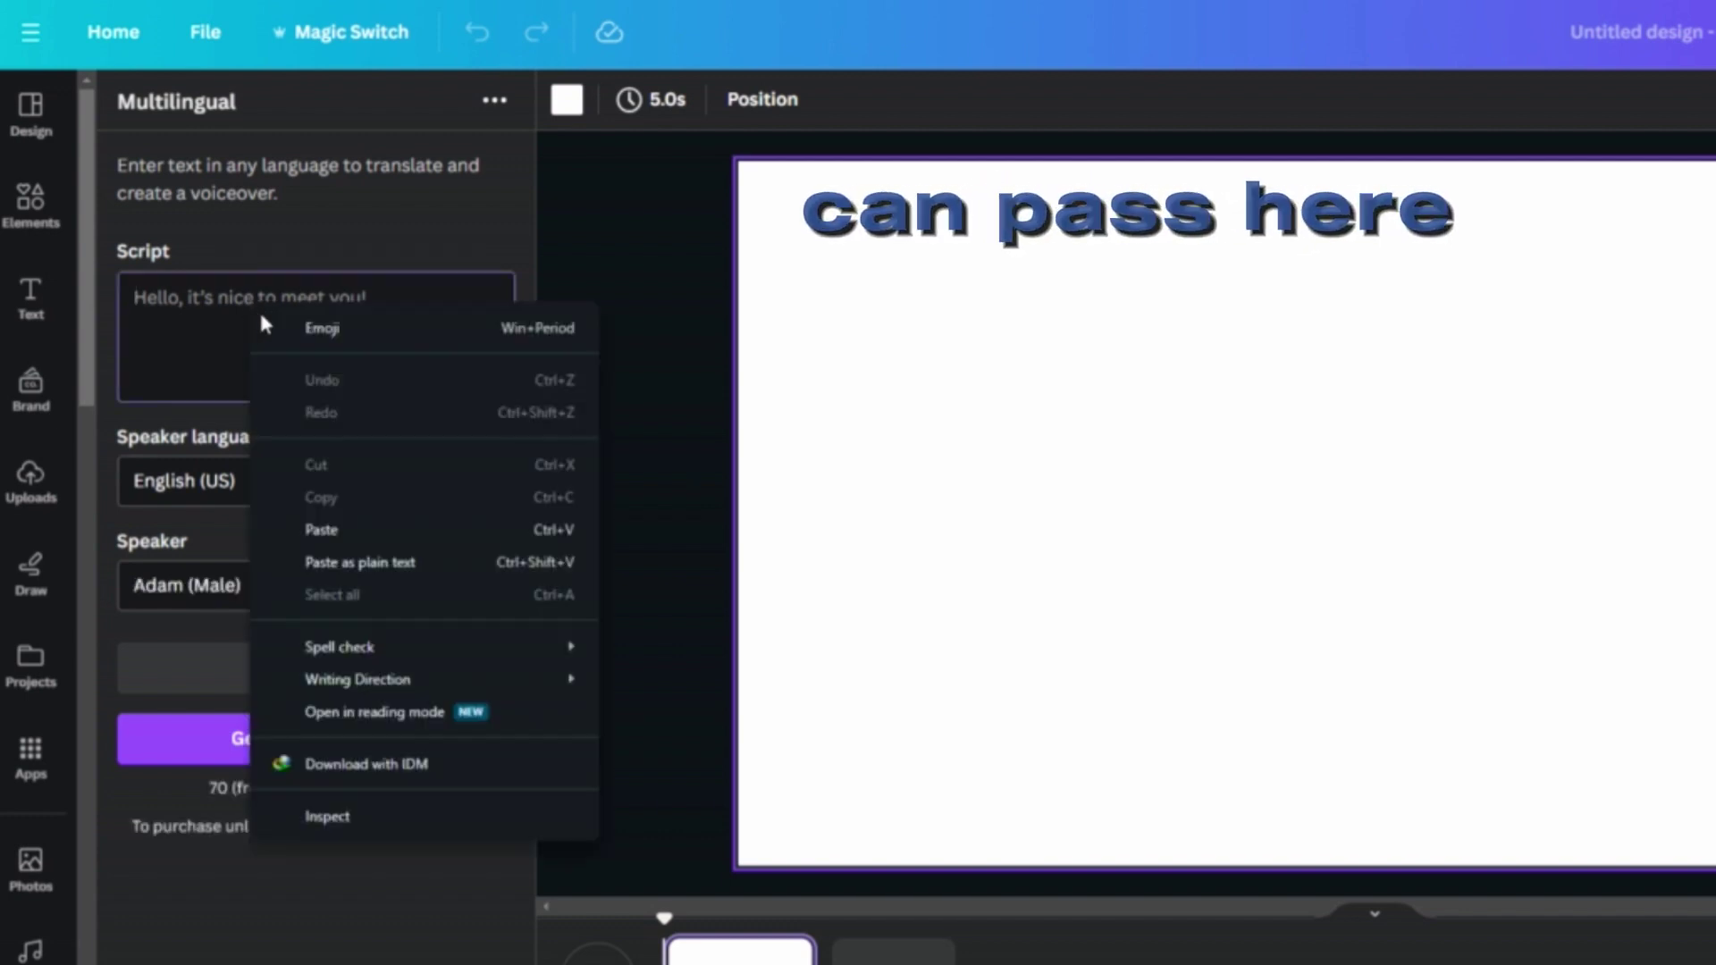
click(341, 526)
text(How to Sale on TikTok With Lower Budgets in 2024)
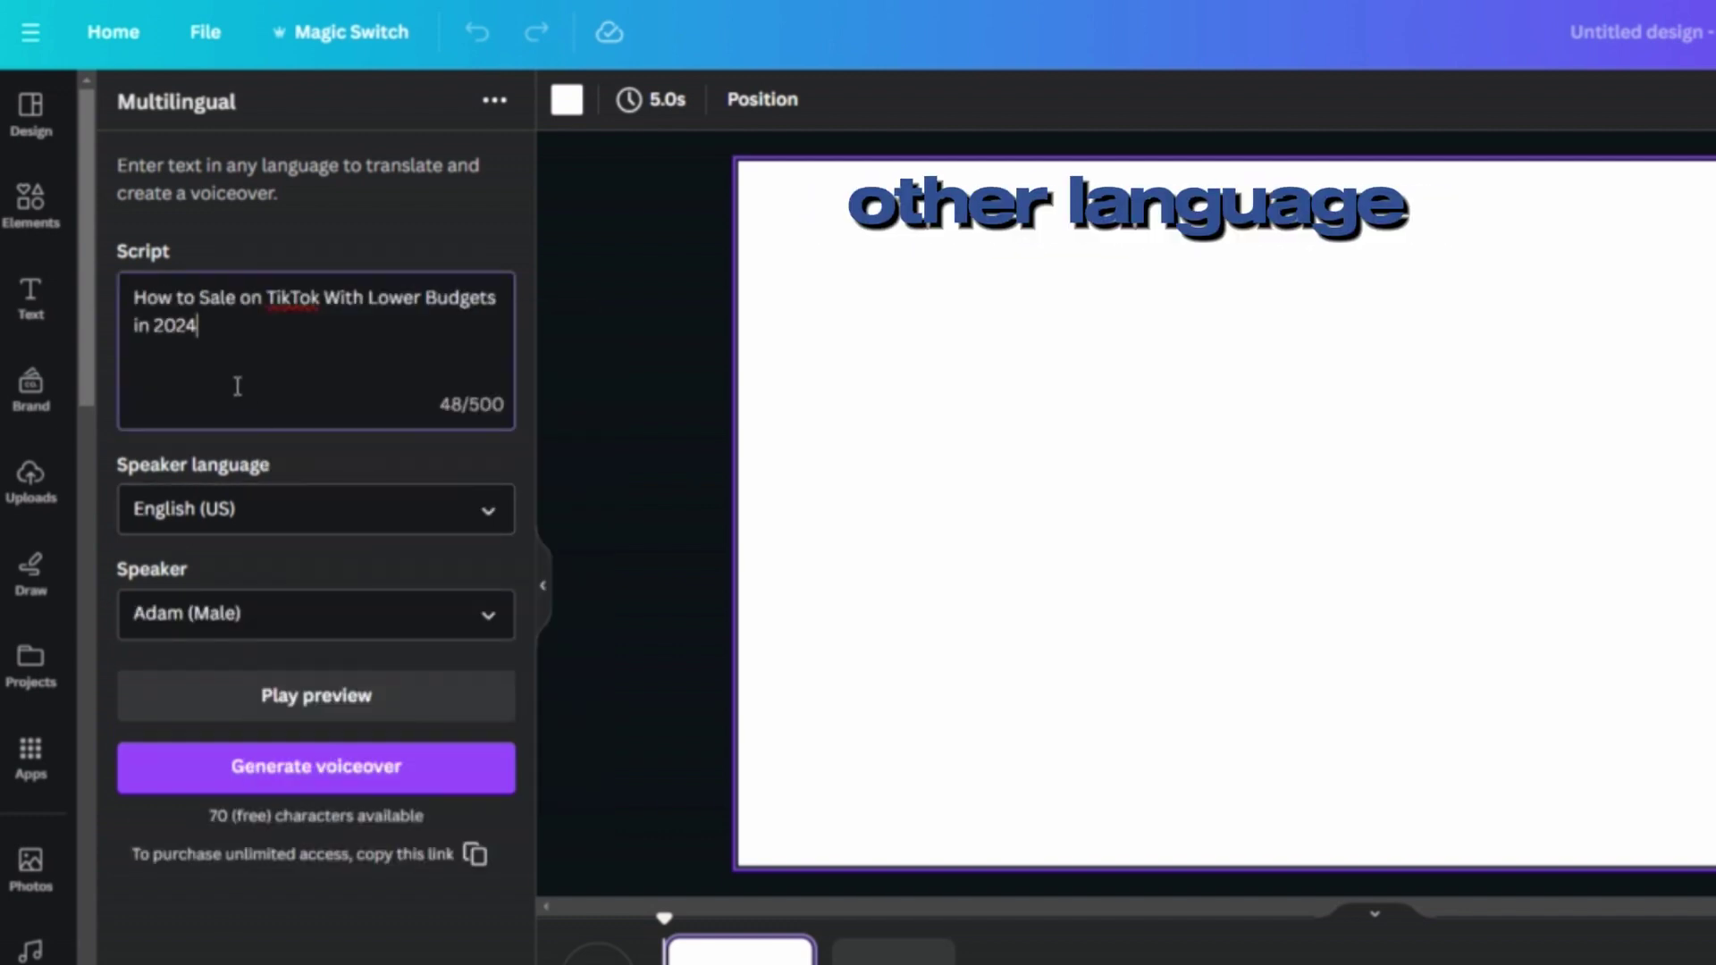
text(.)
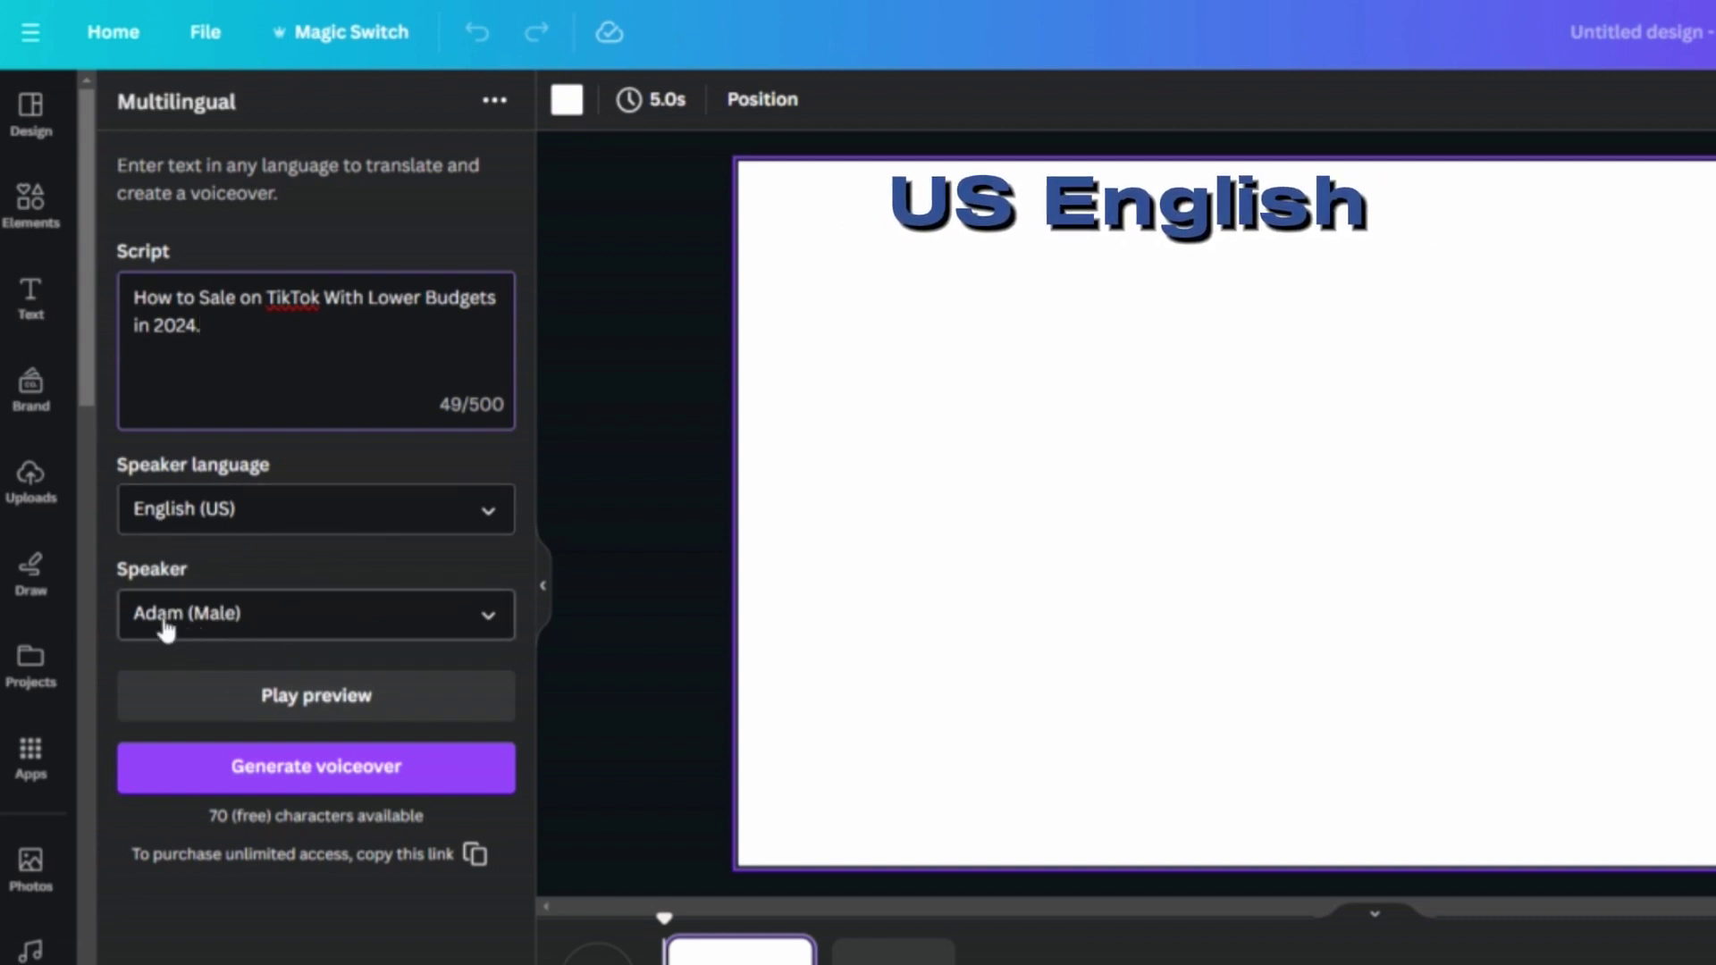
click(297, 696)
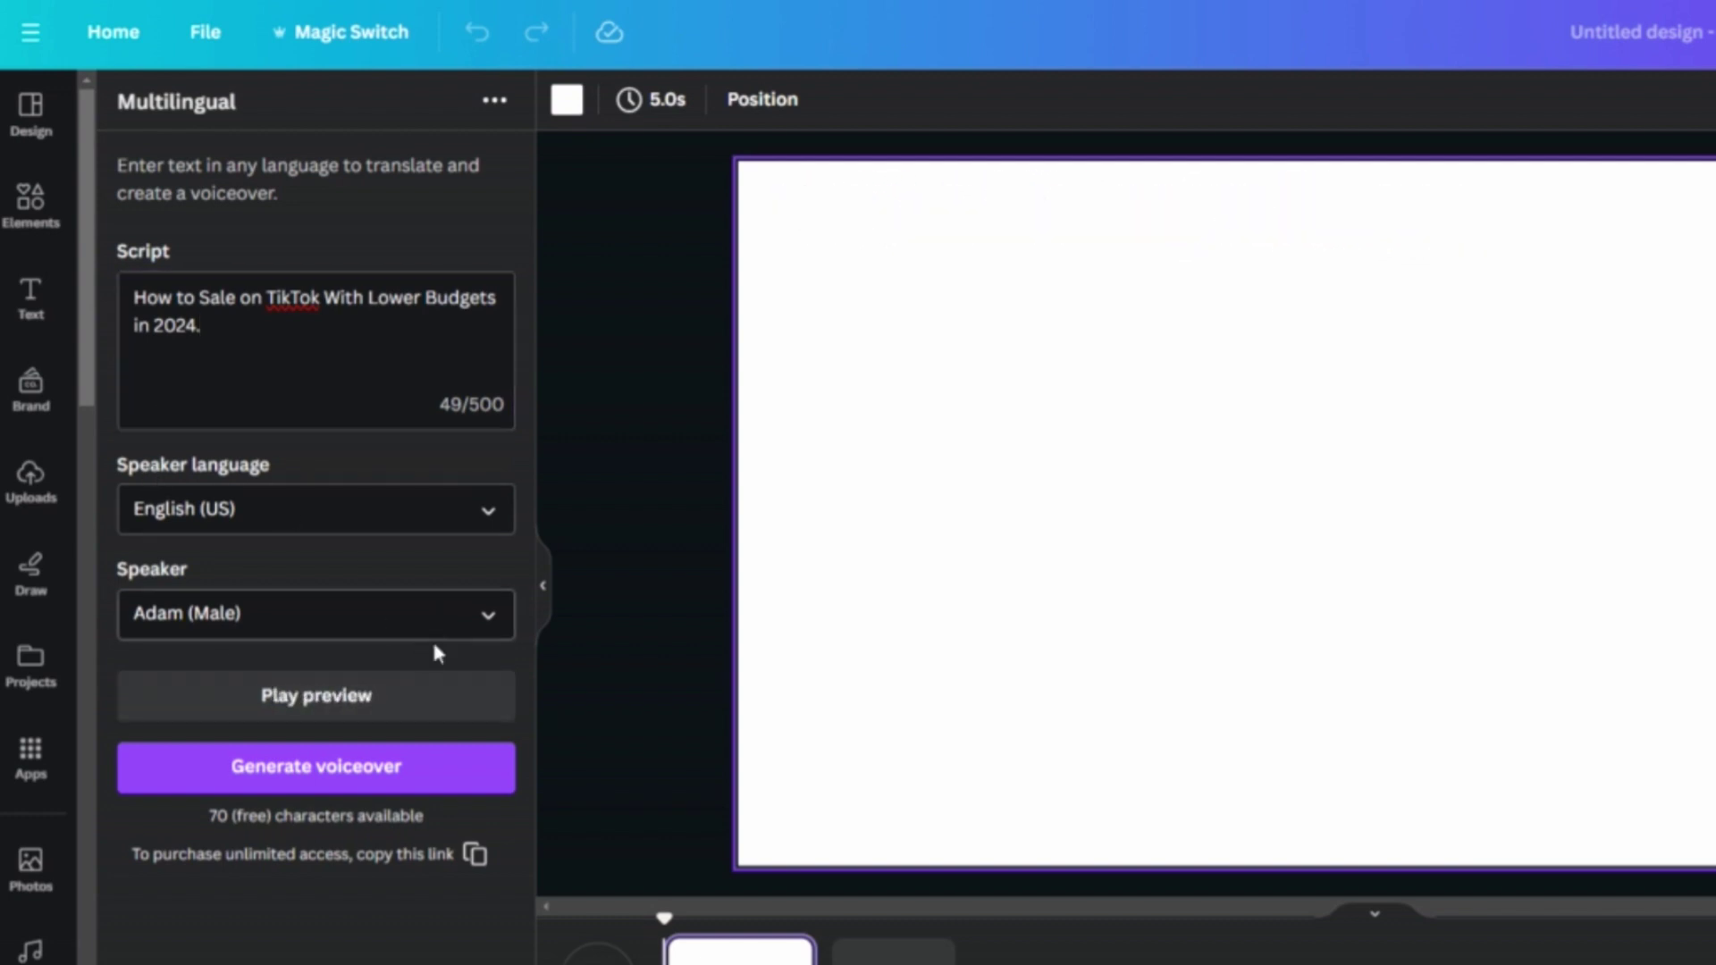
- Switch the speaker language from English to Hindi, previewing each voice sample
click(348, 708)
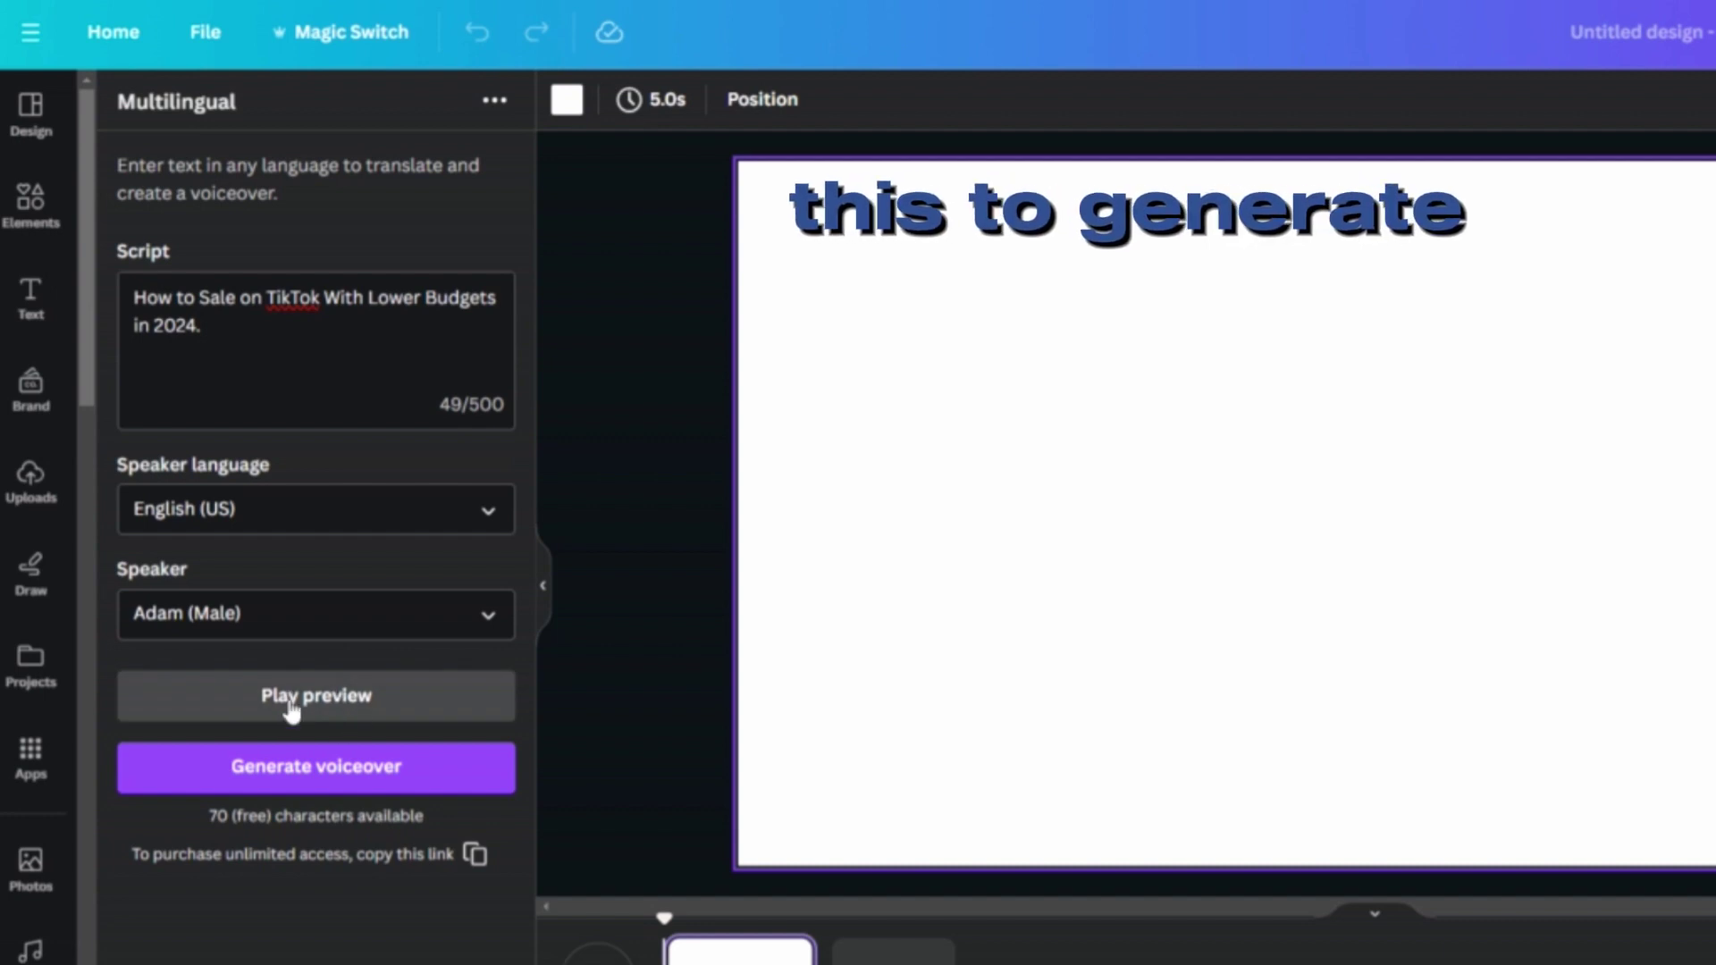
click(448, 516)
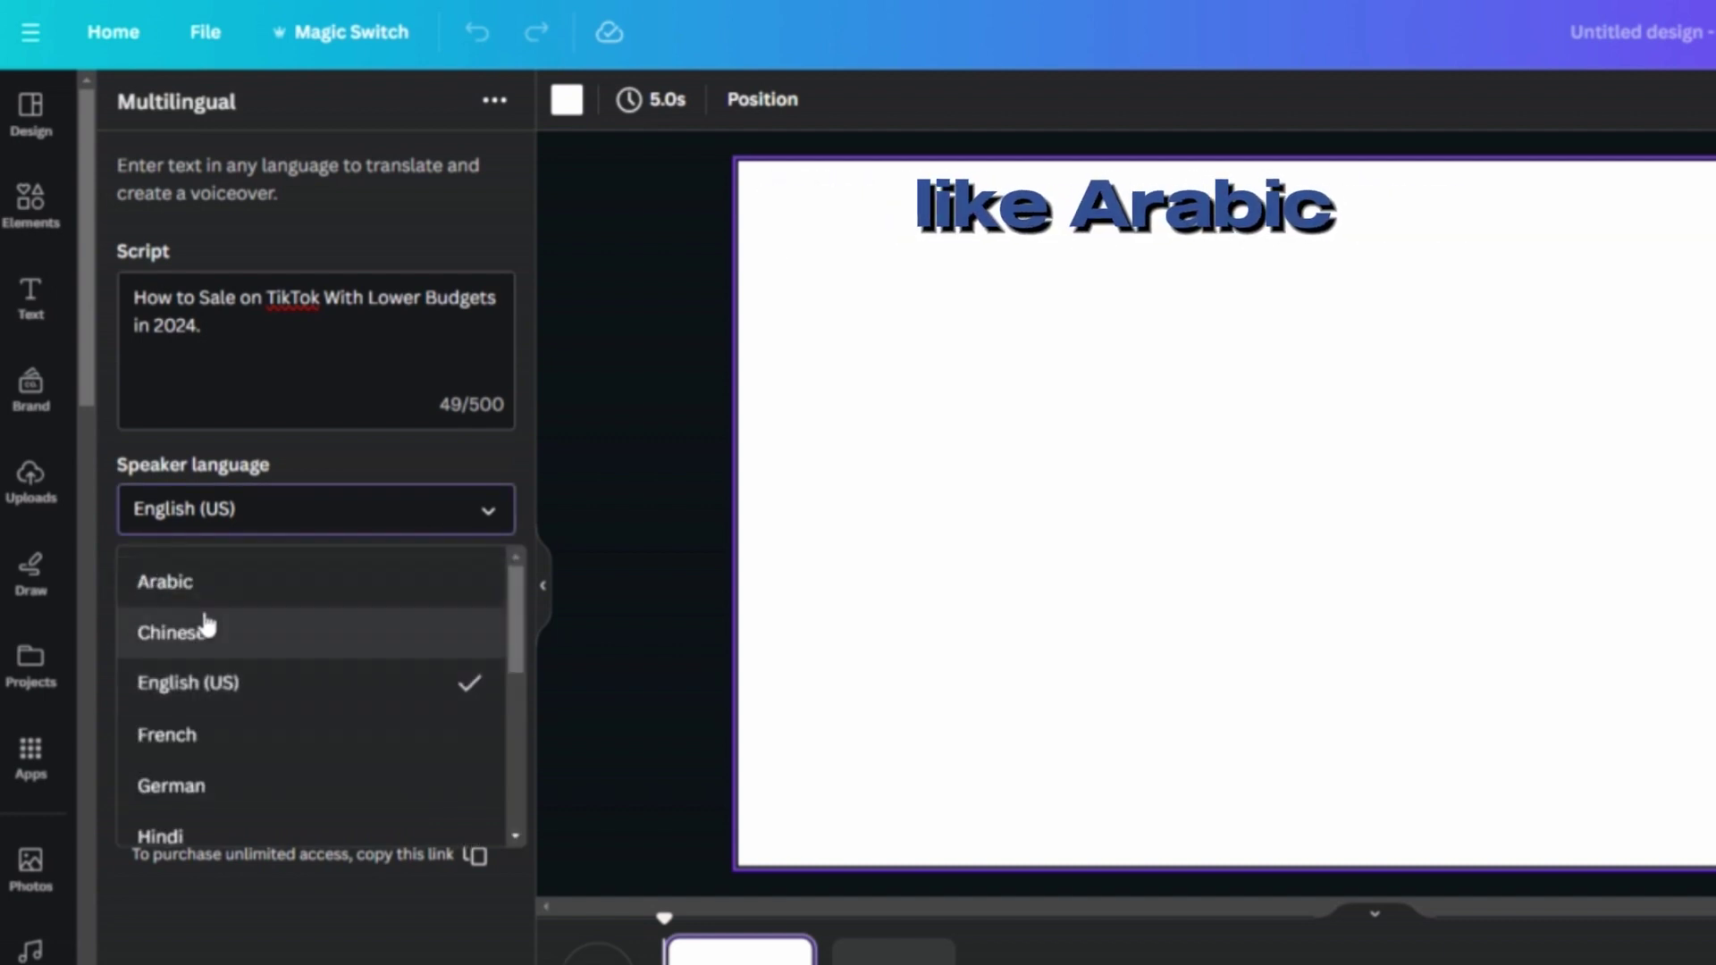
scroll(231, 691, down, 1)
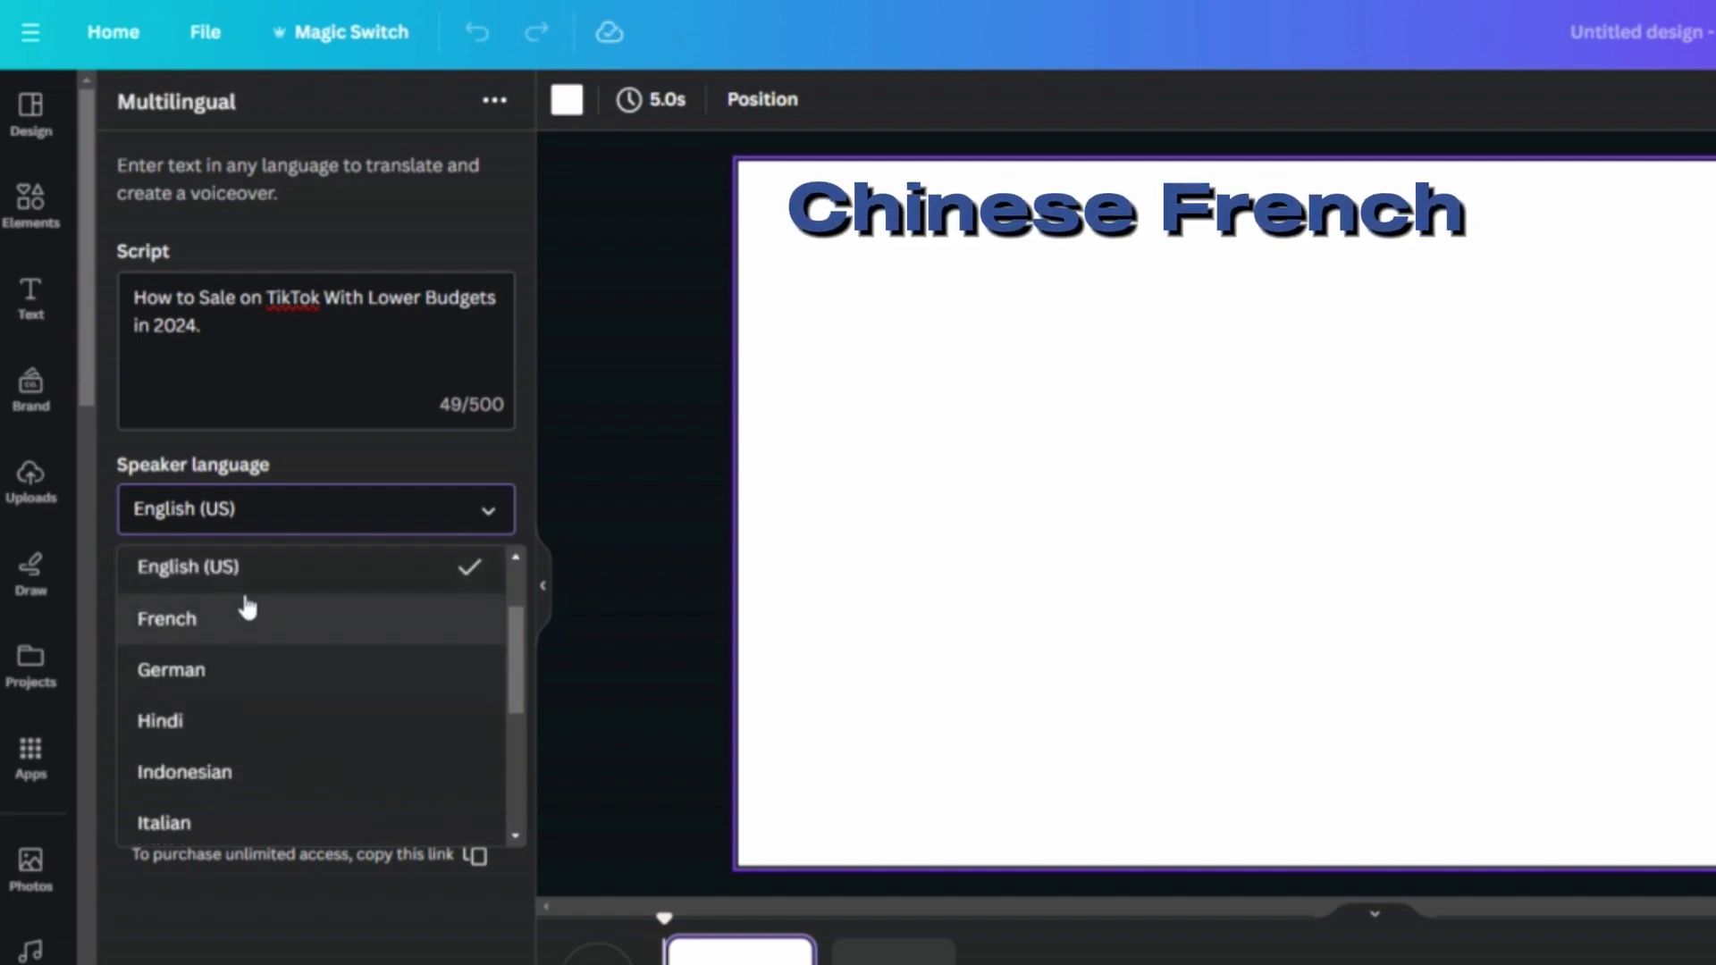
click(235, 743)
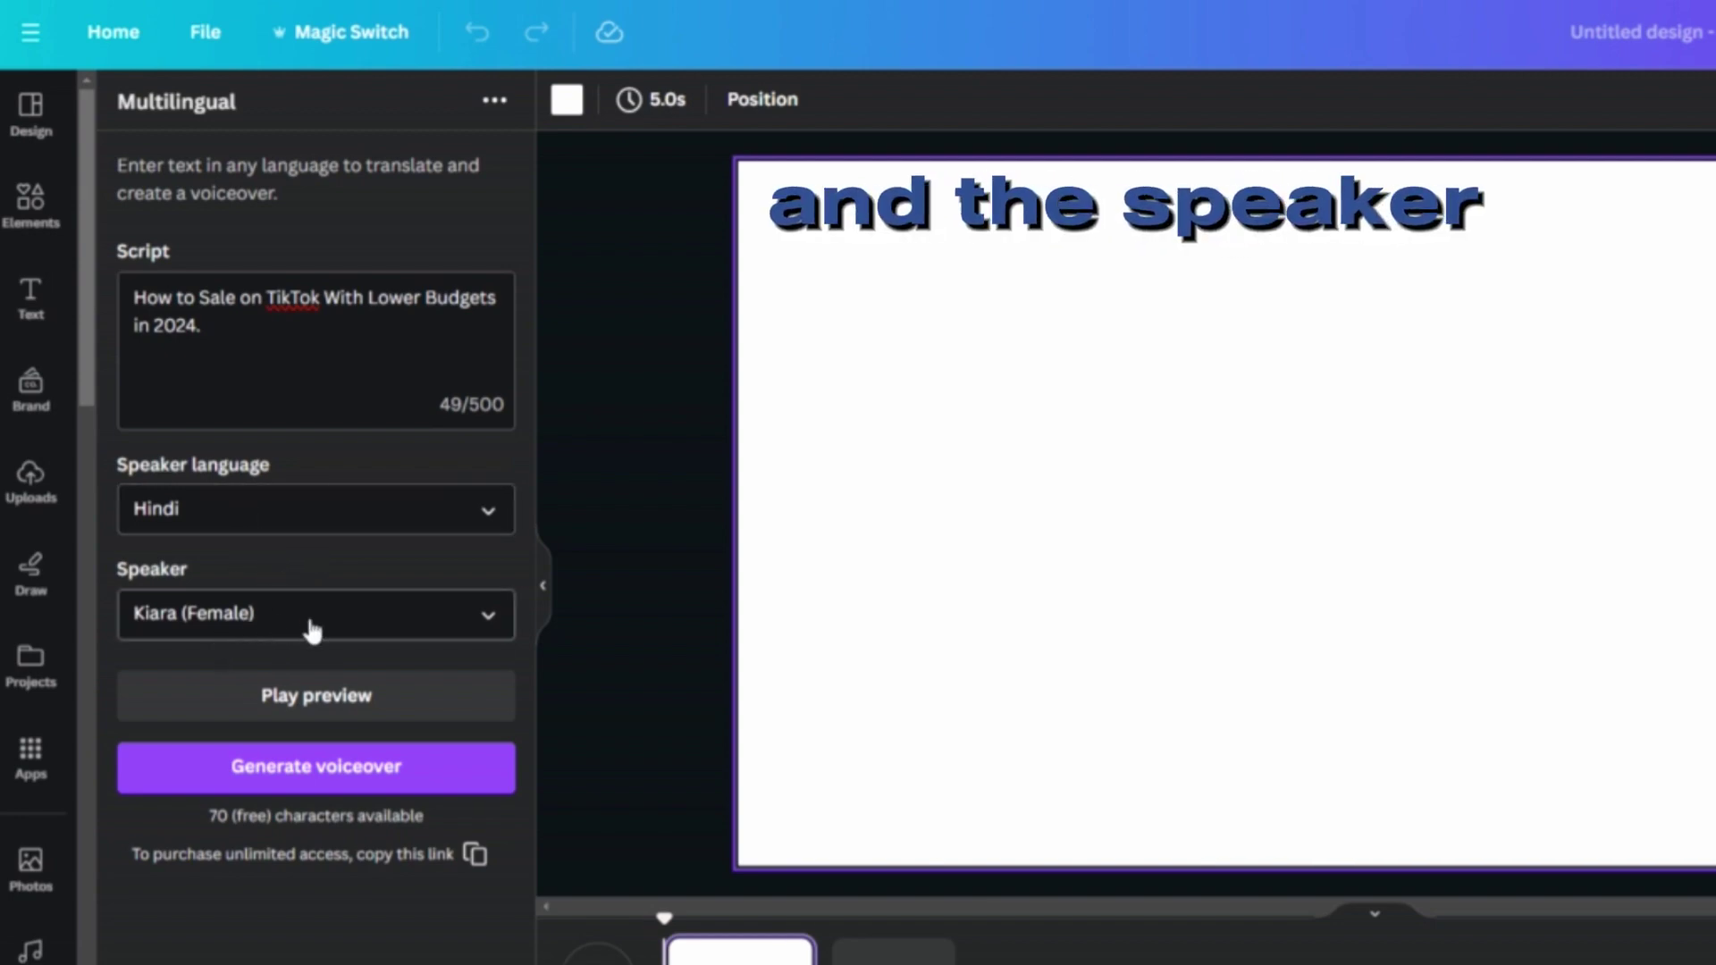
click(297, 699)
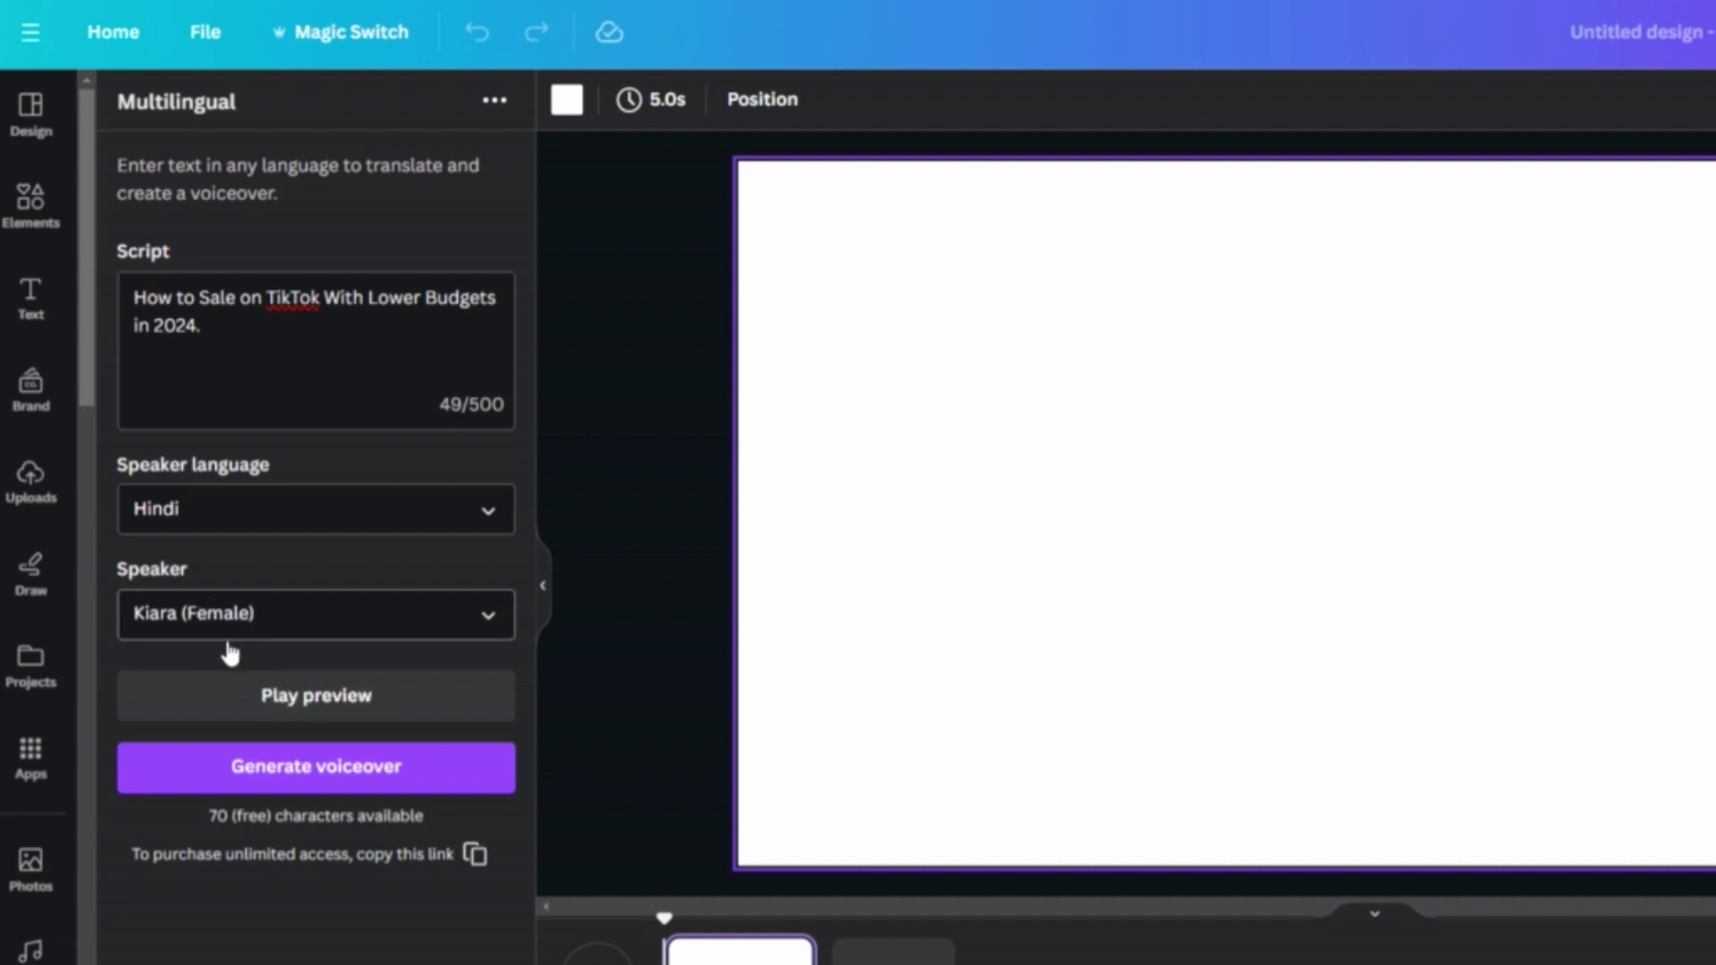
- Sample the Raj and Pallavi voices, then settle on Raj (Male) as speaker
click(358, 616)
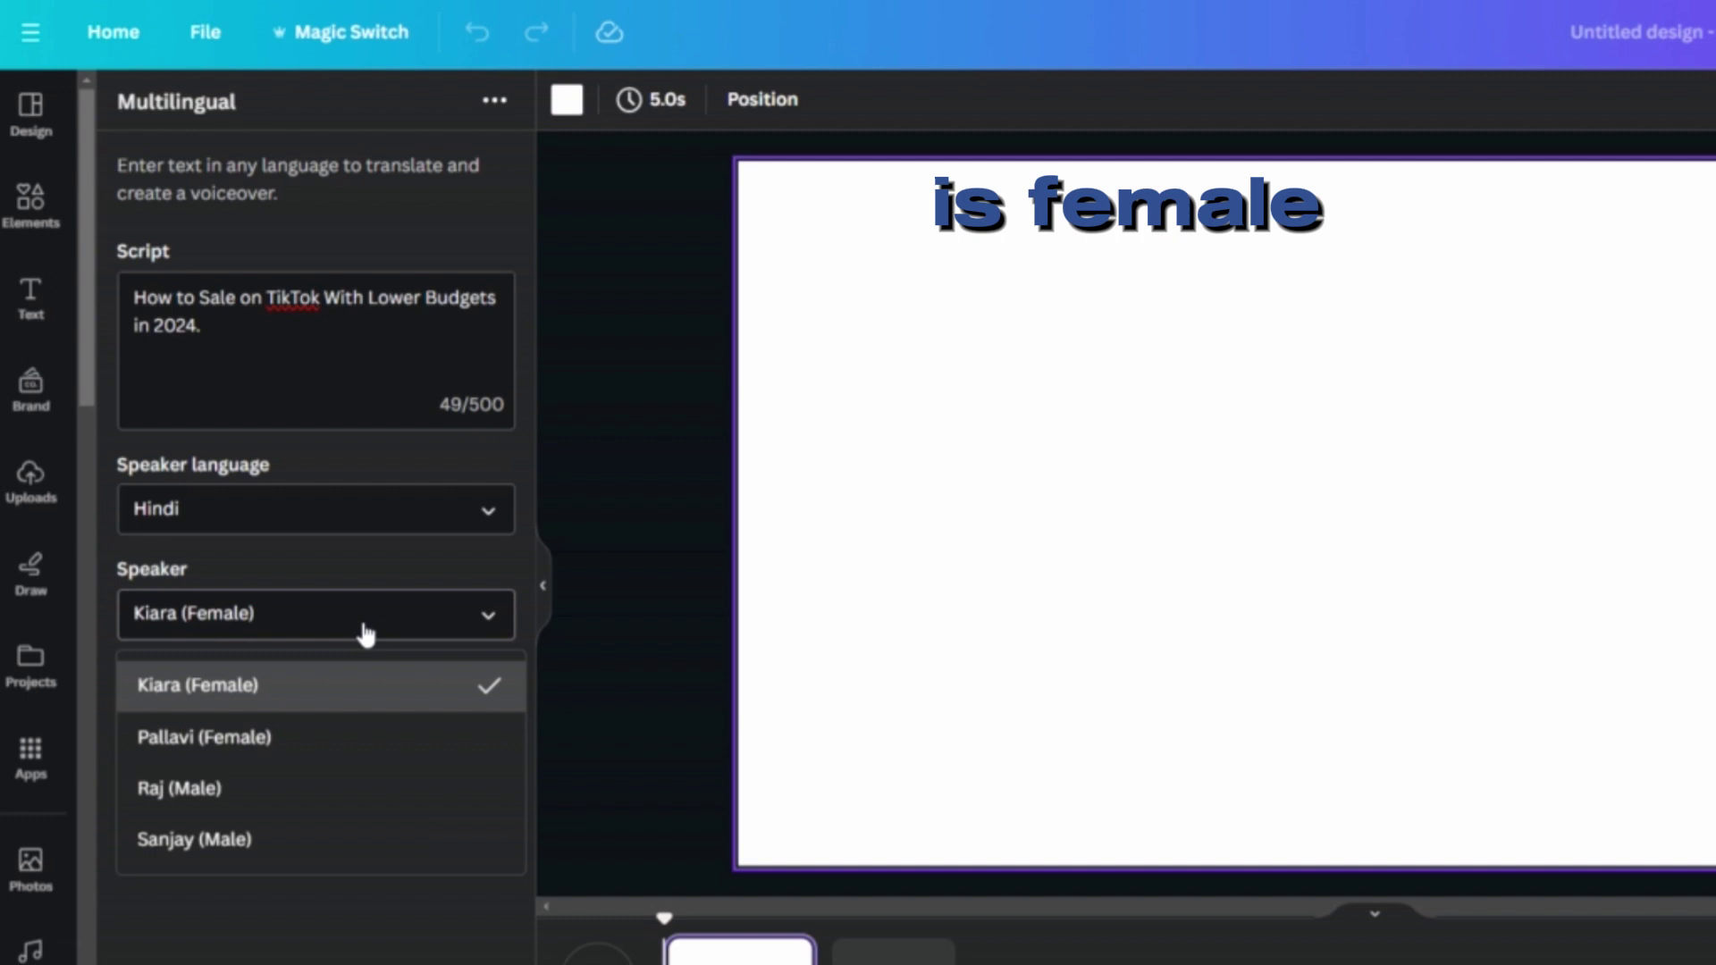
click(254, 800)
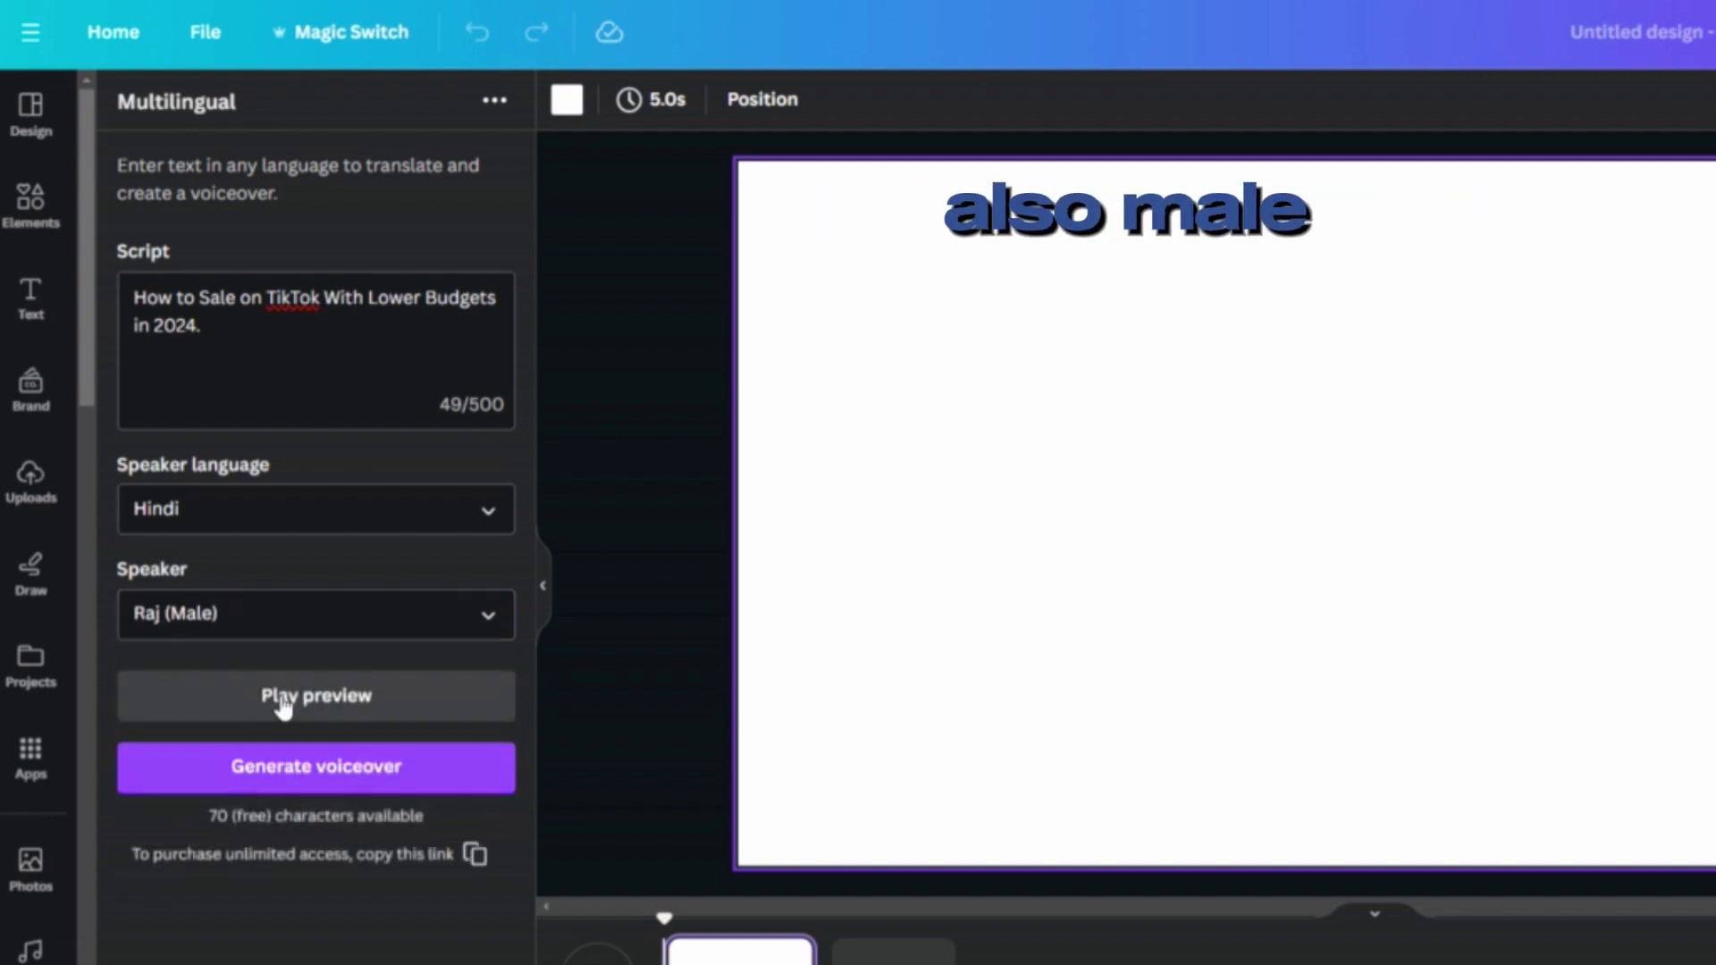
click(286, 701)
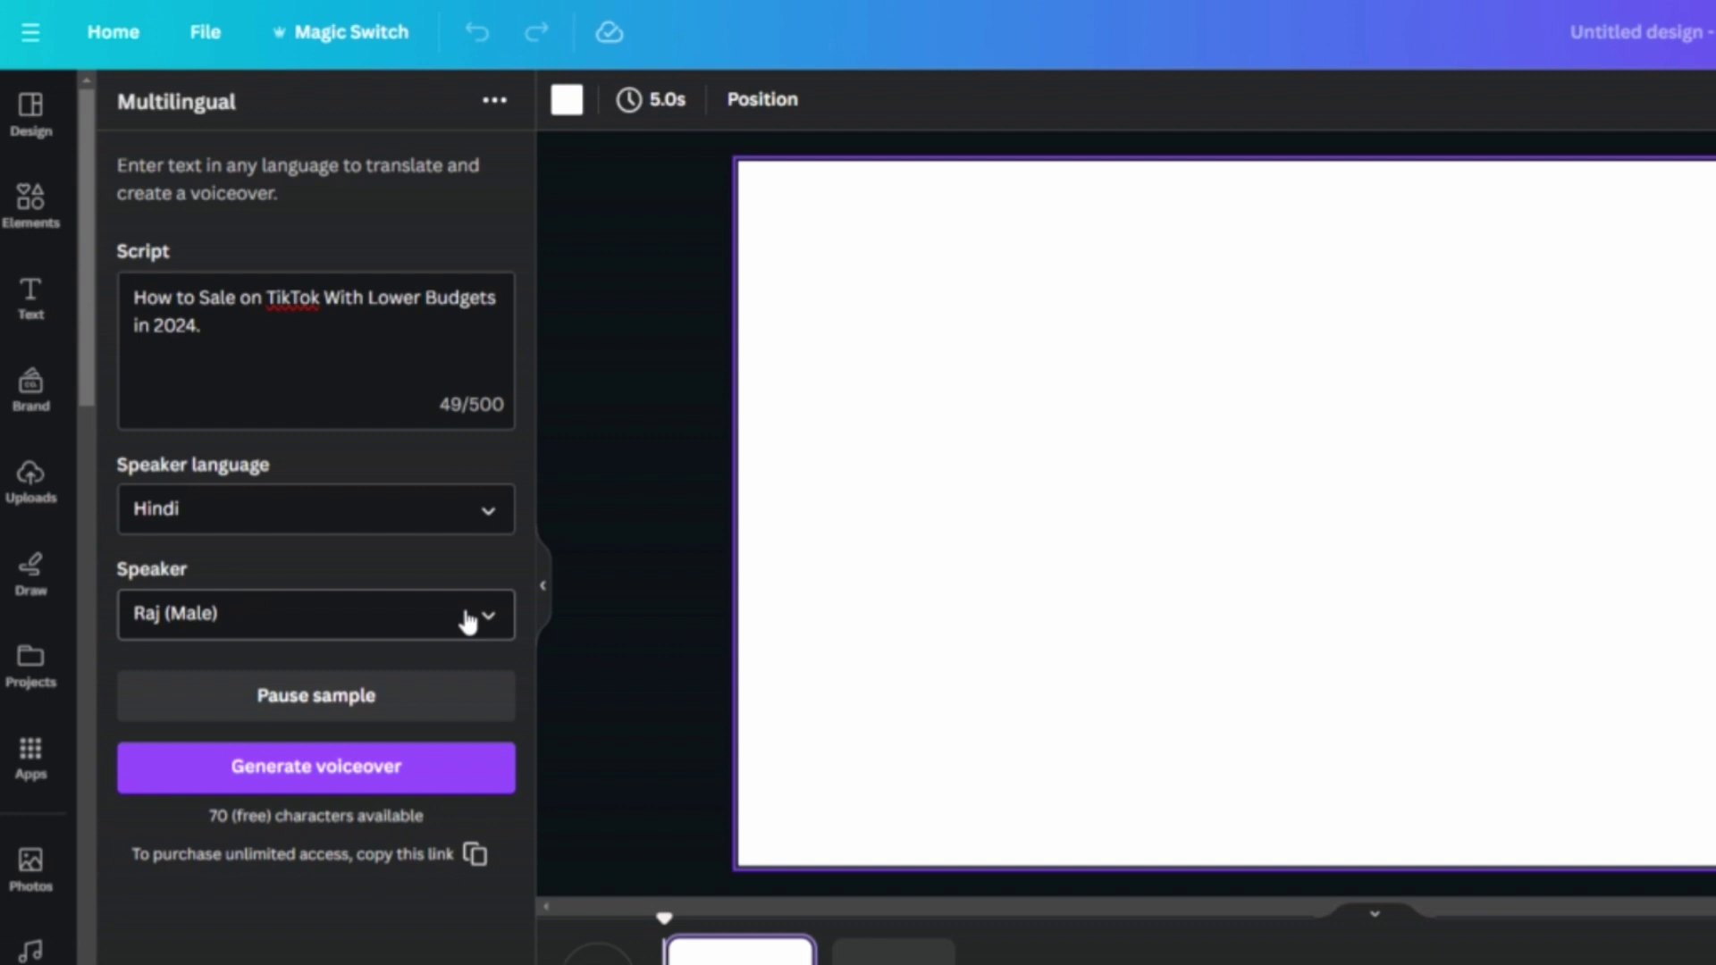
click(467, 621)
click(314, 736)
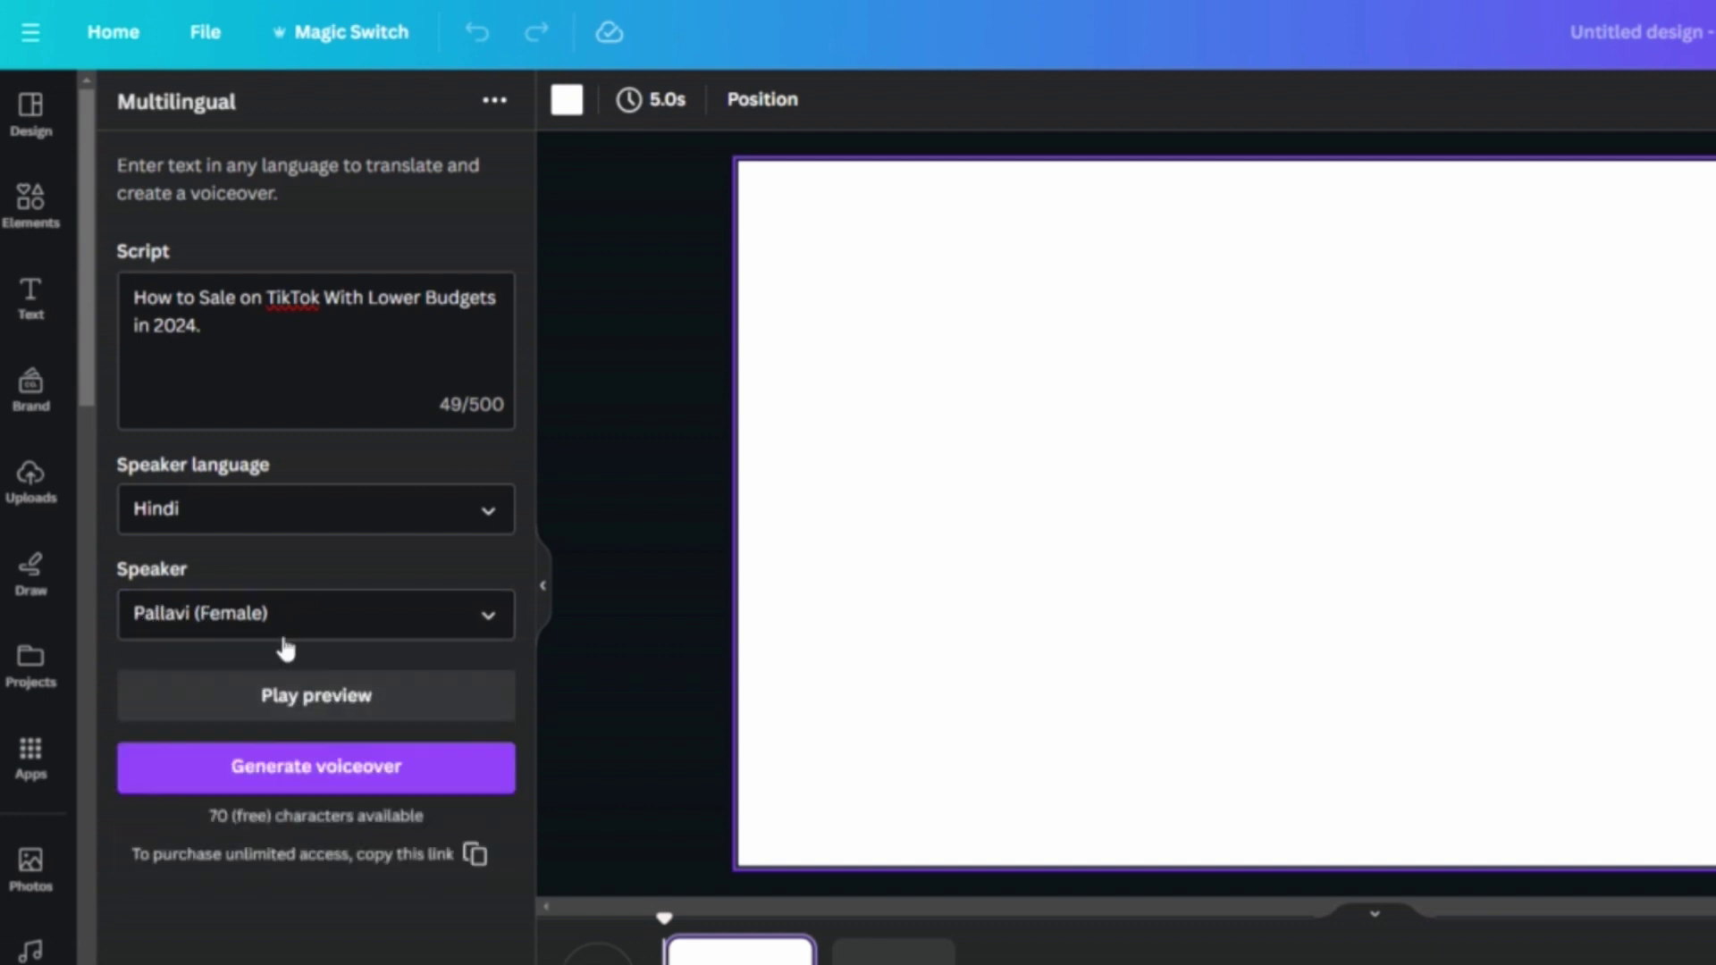
click(307, 709)
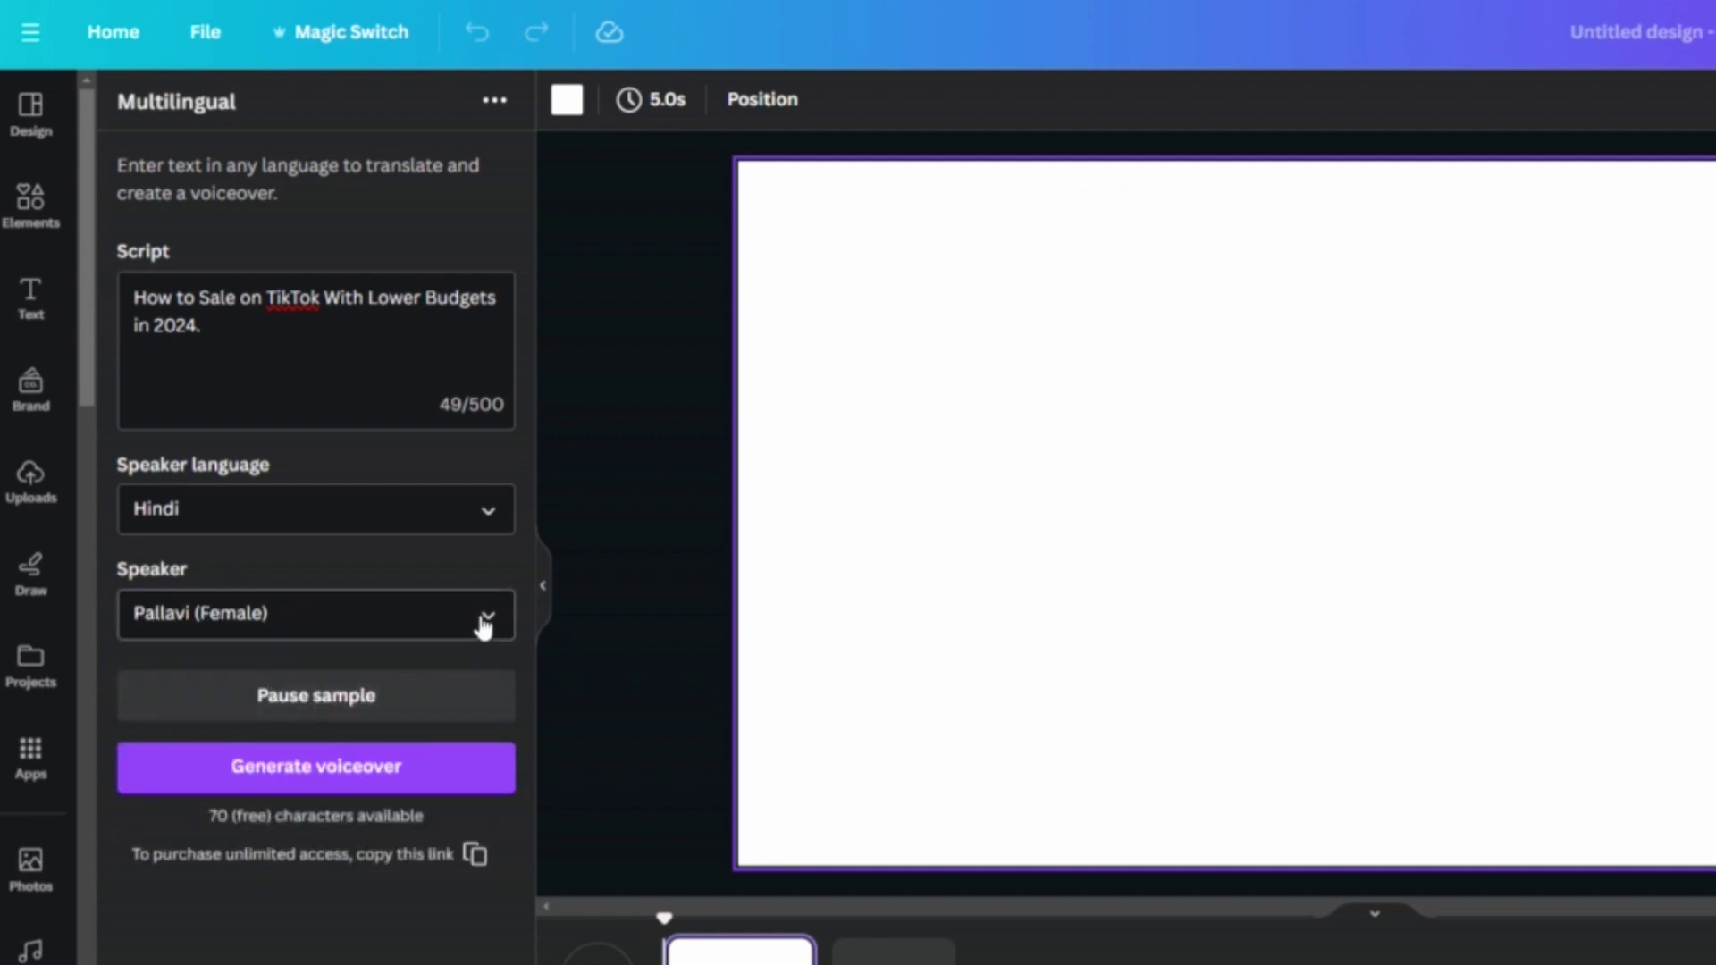
click(483, 622)
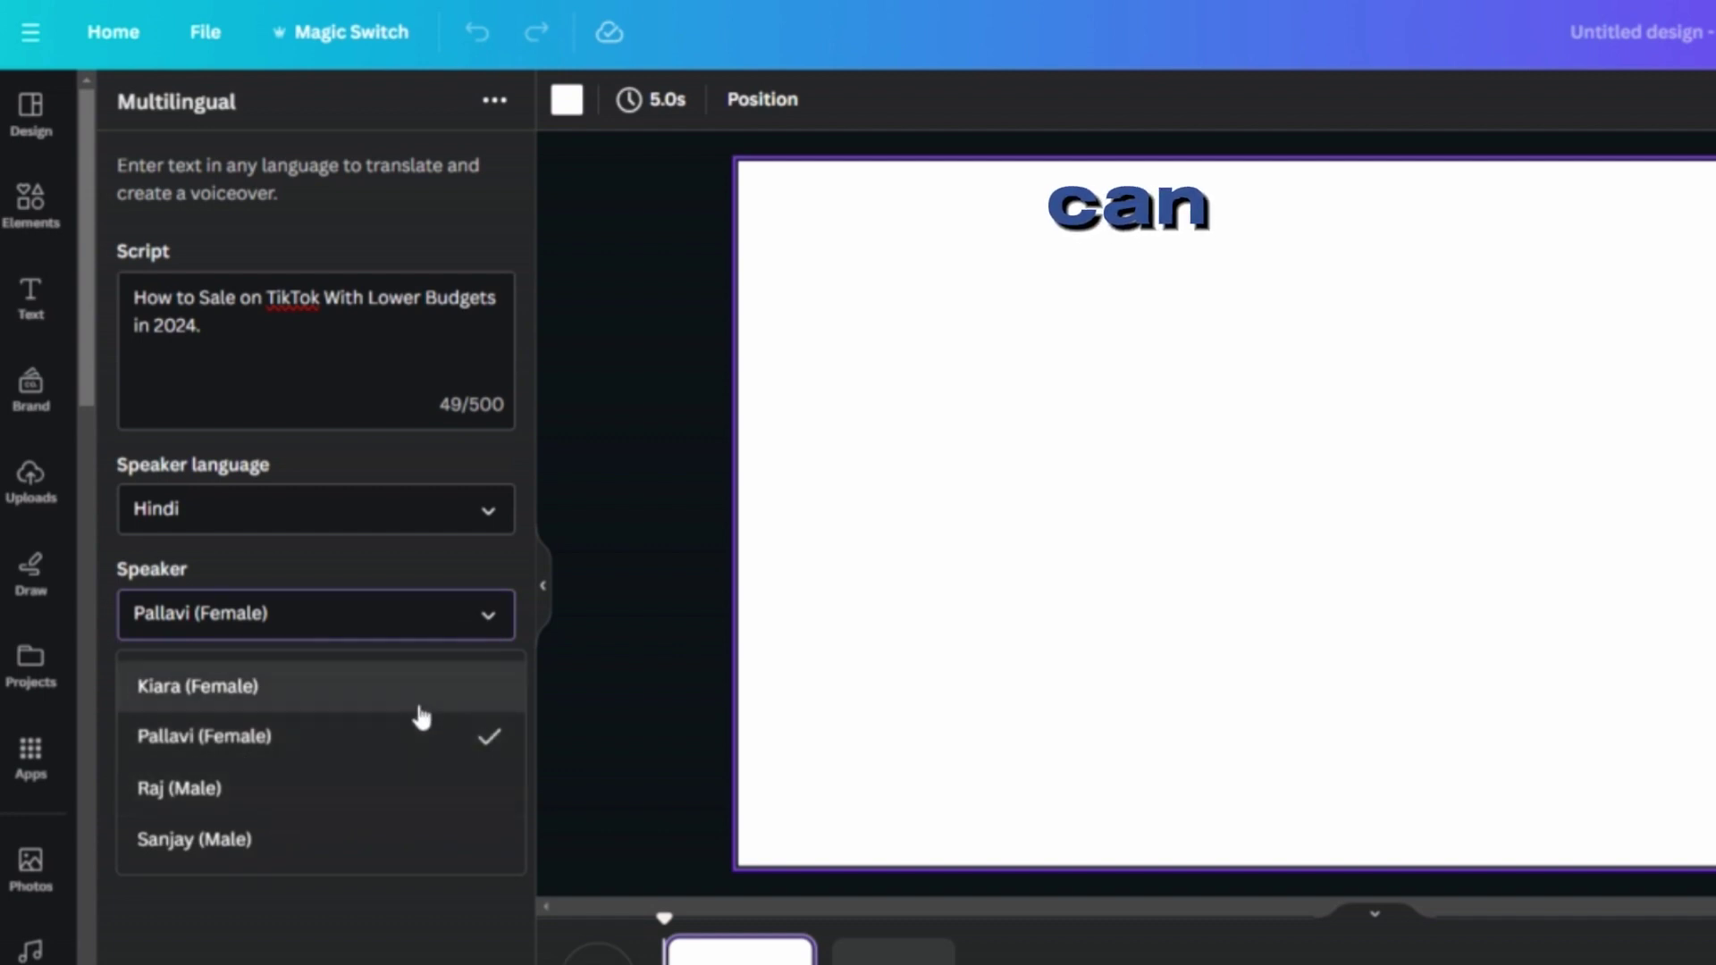
click(322, 790)
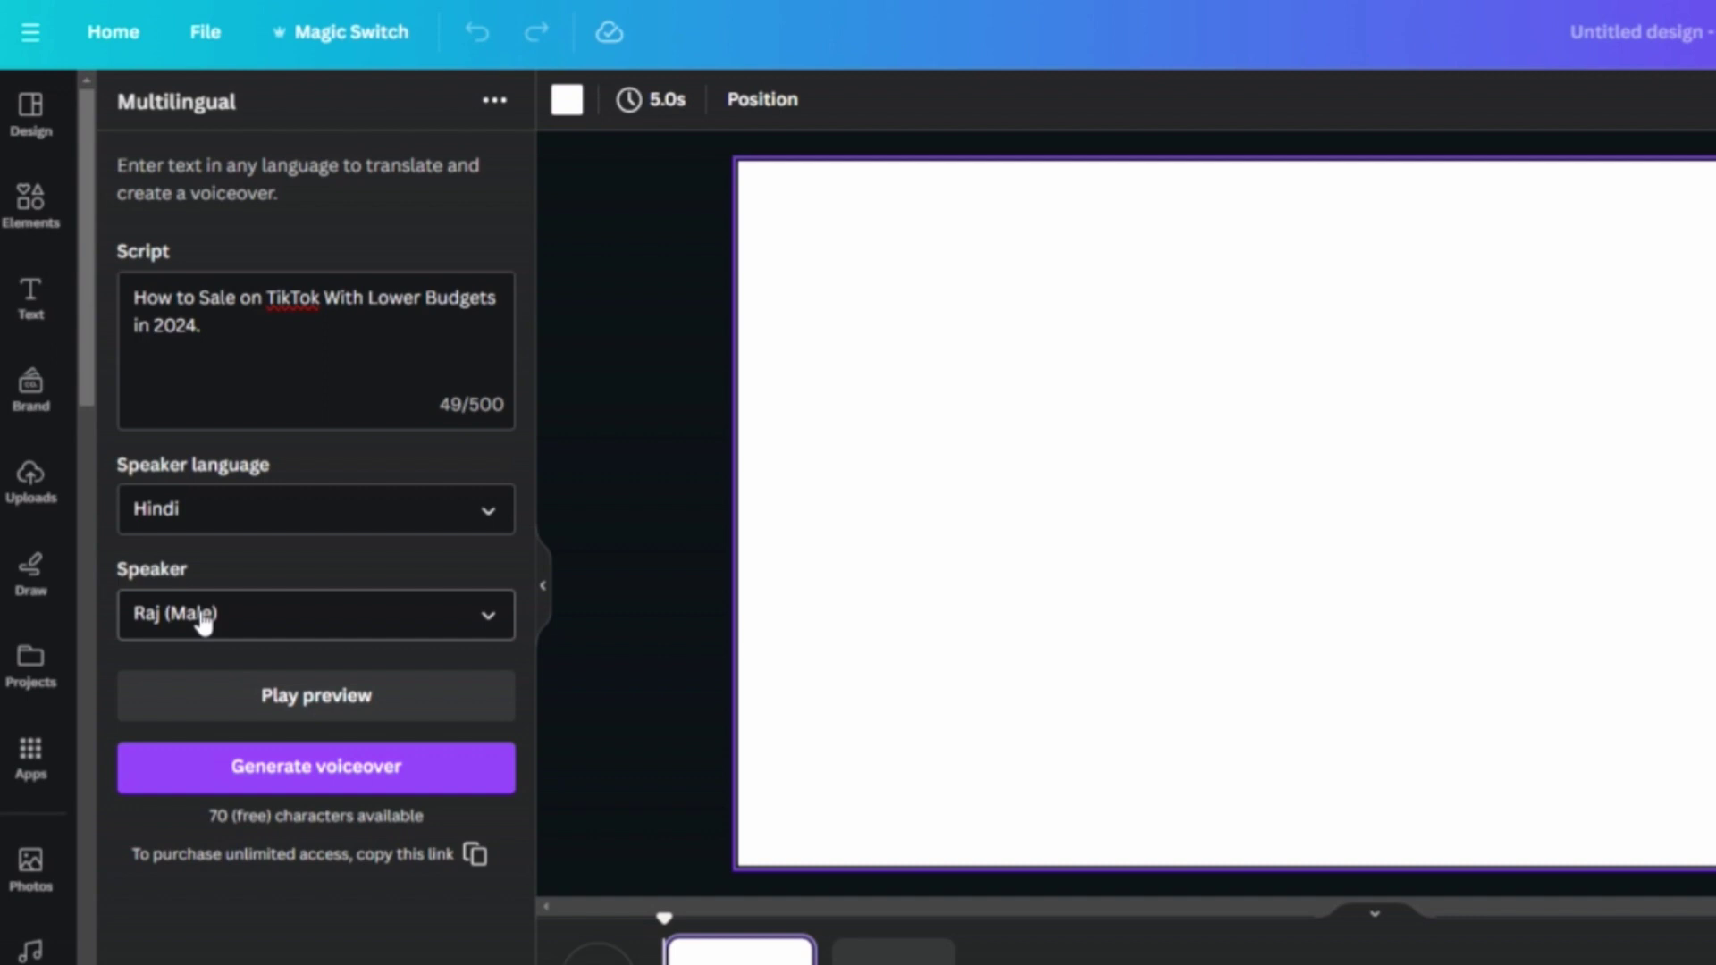
- Generate the Hindi voiceover read by Raj from the TikTok script
click(277, 772)
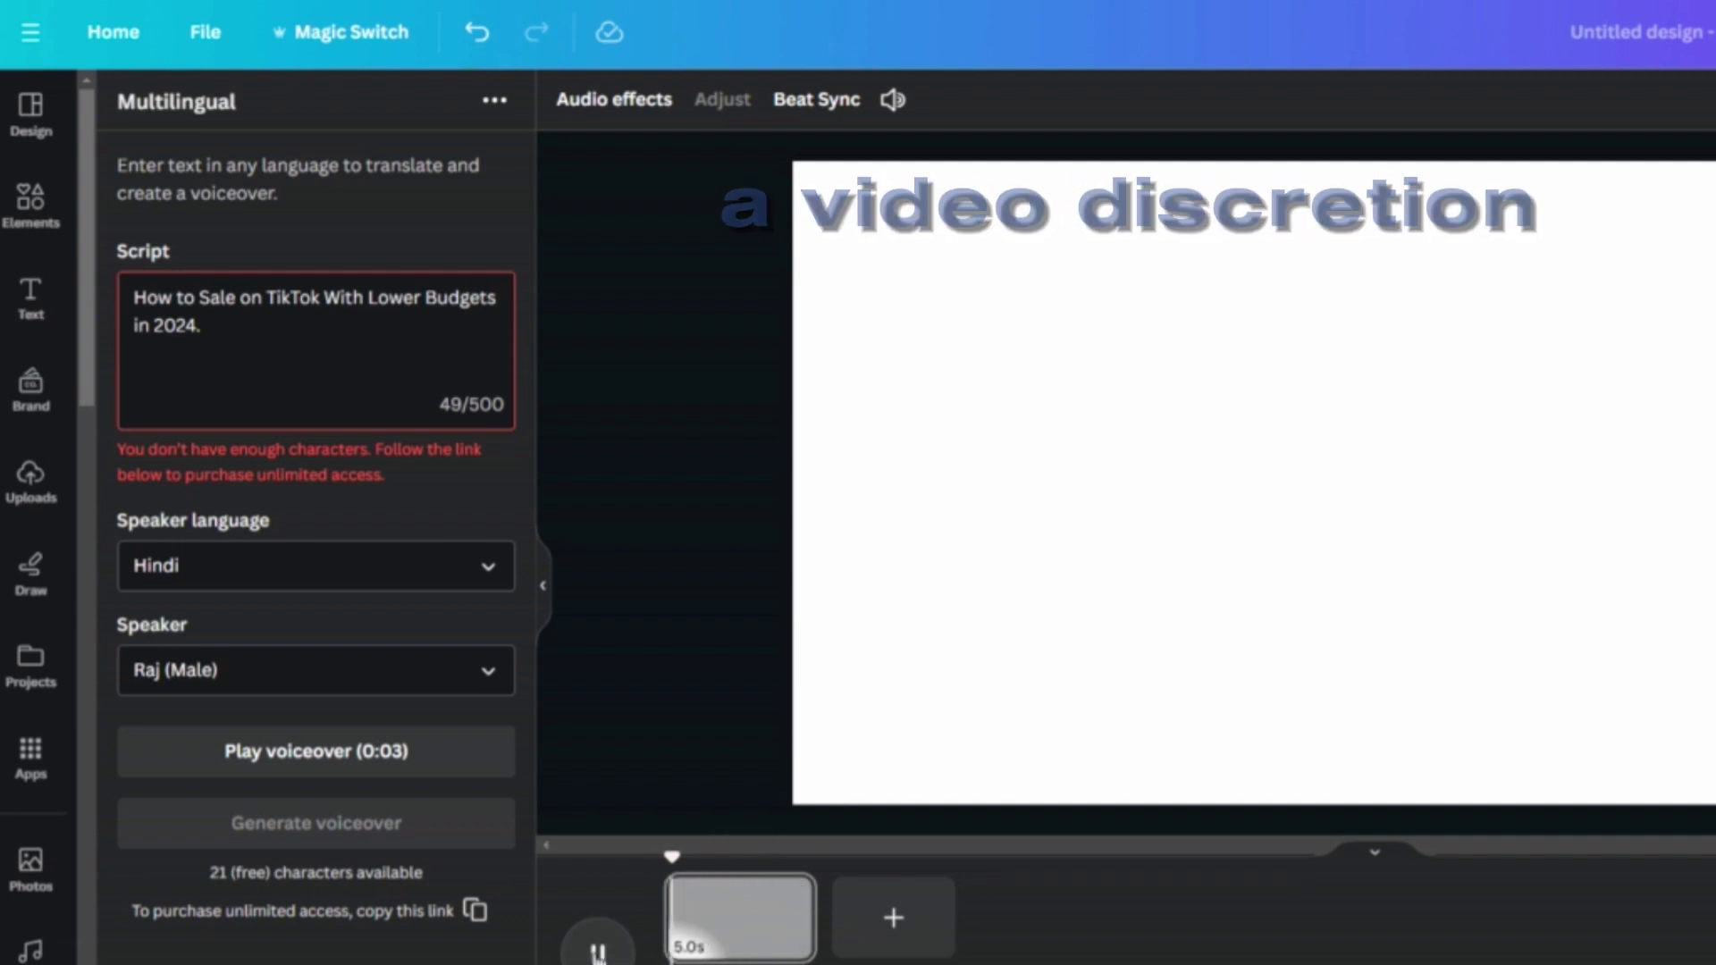
- Raise the voiceover volume from 100 to about 213 and play it back
key(space)
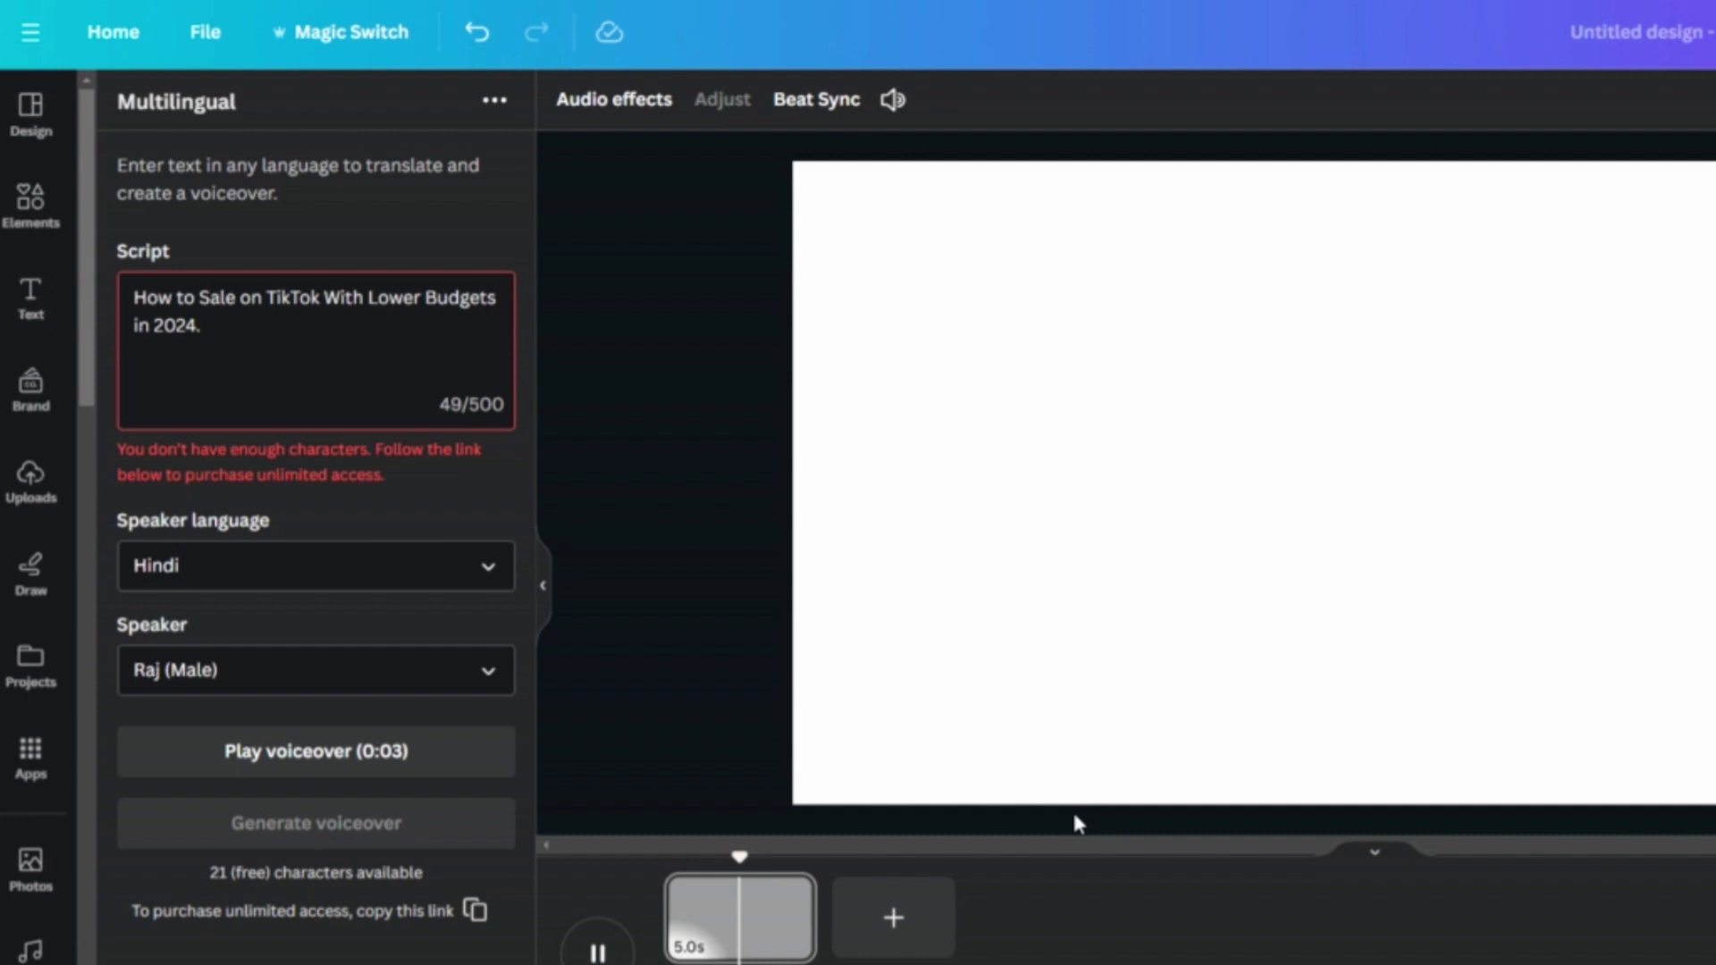
click(892, 99)
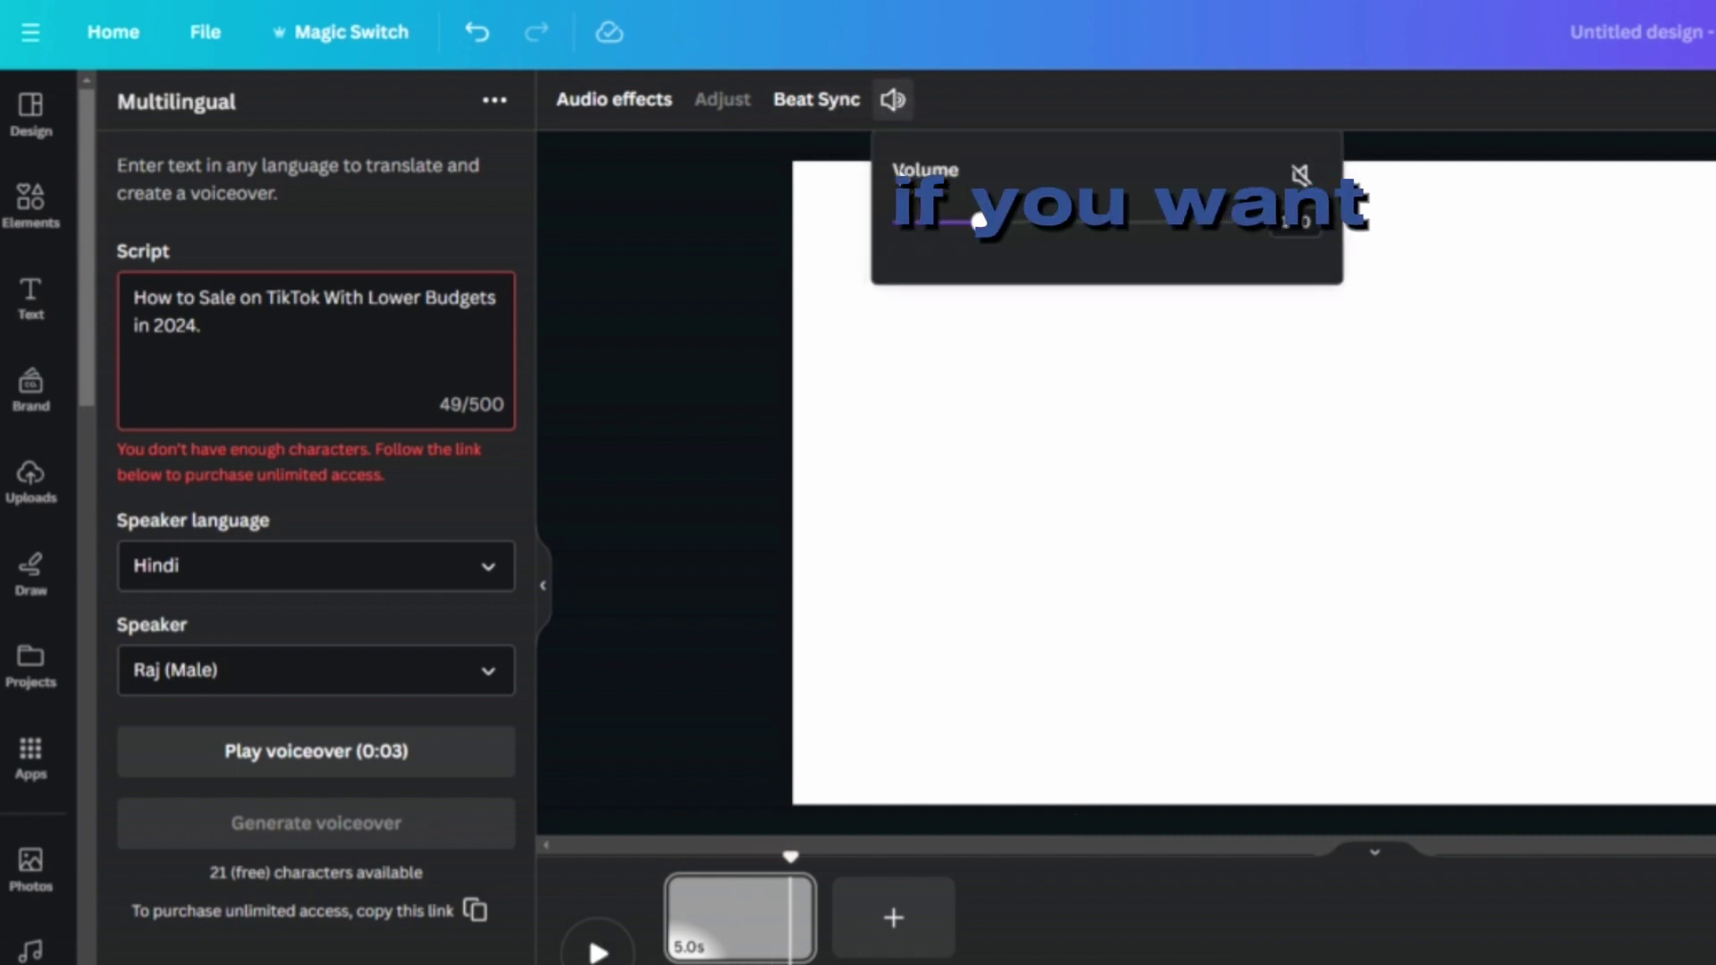
drag(980, 218, 1081, 221)
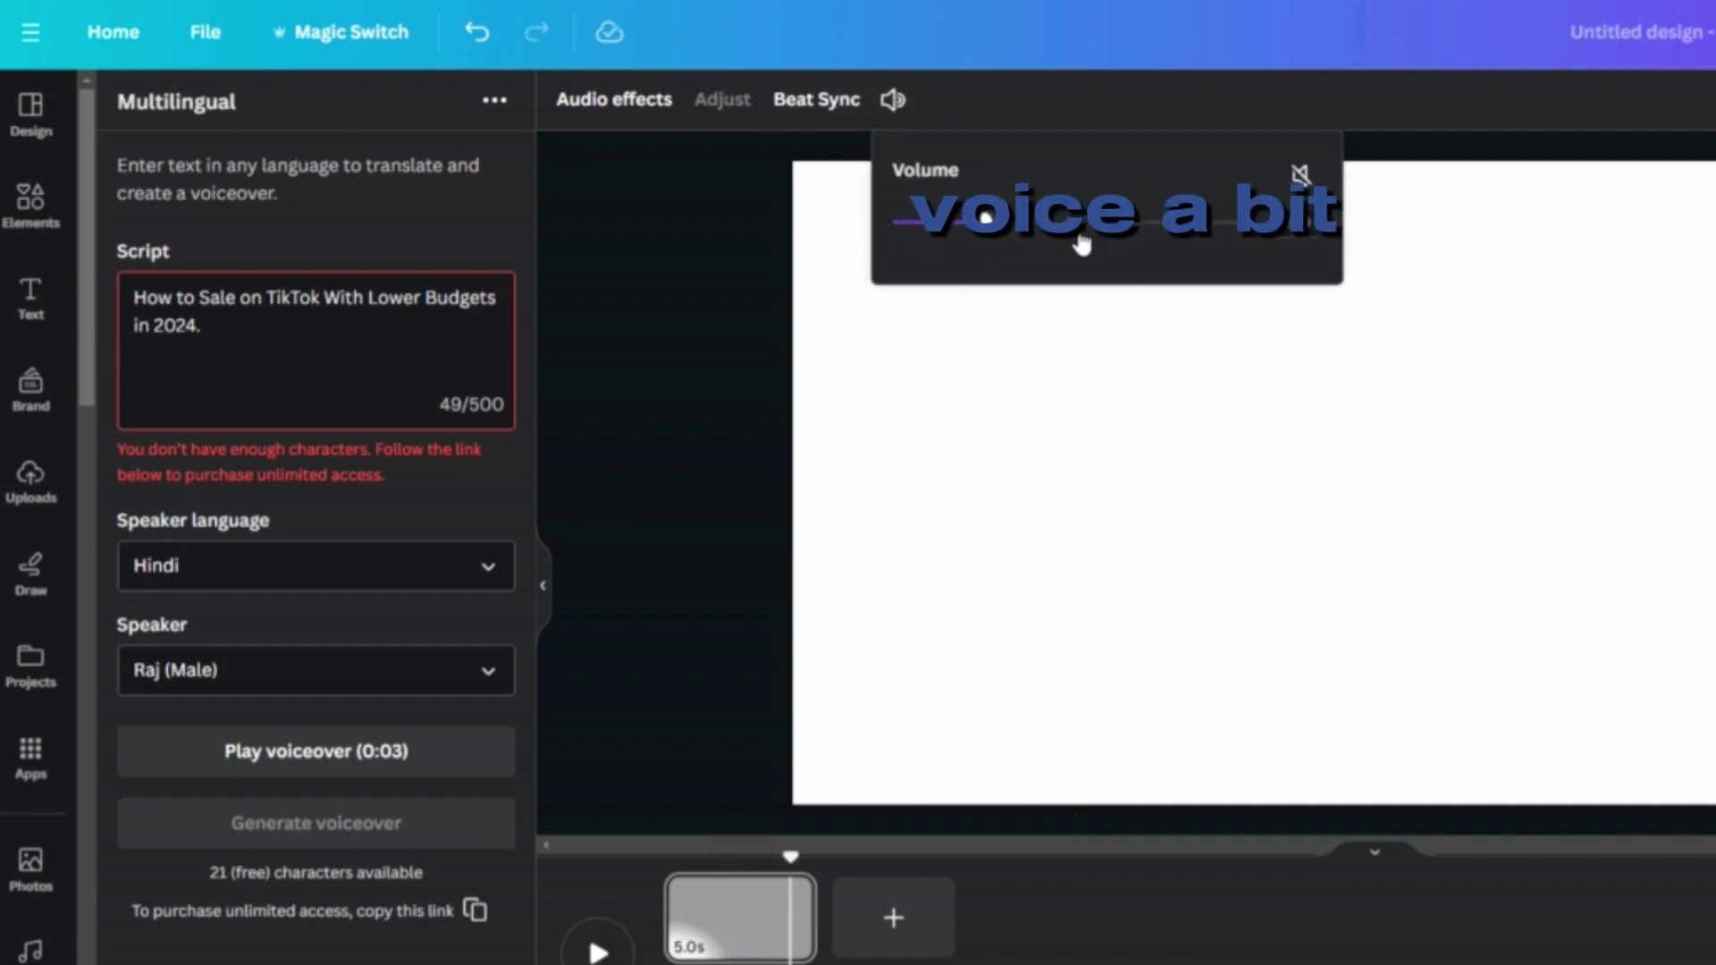
key(space)
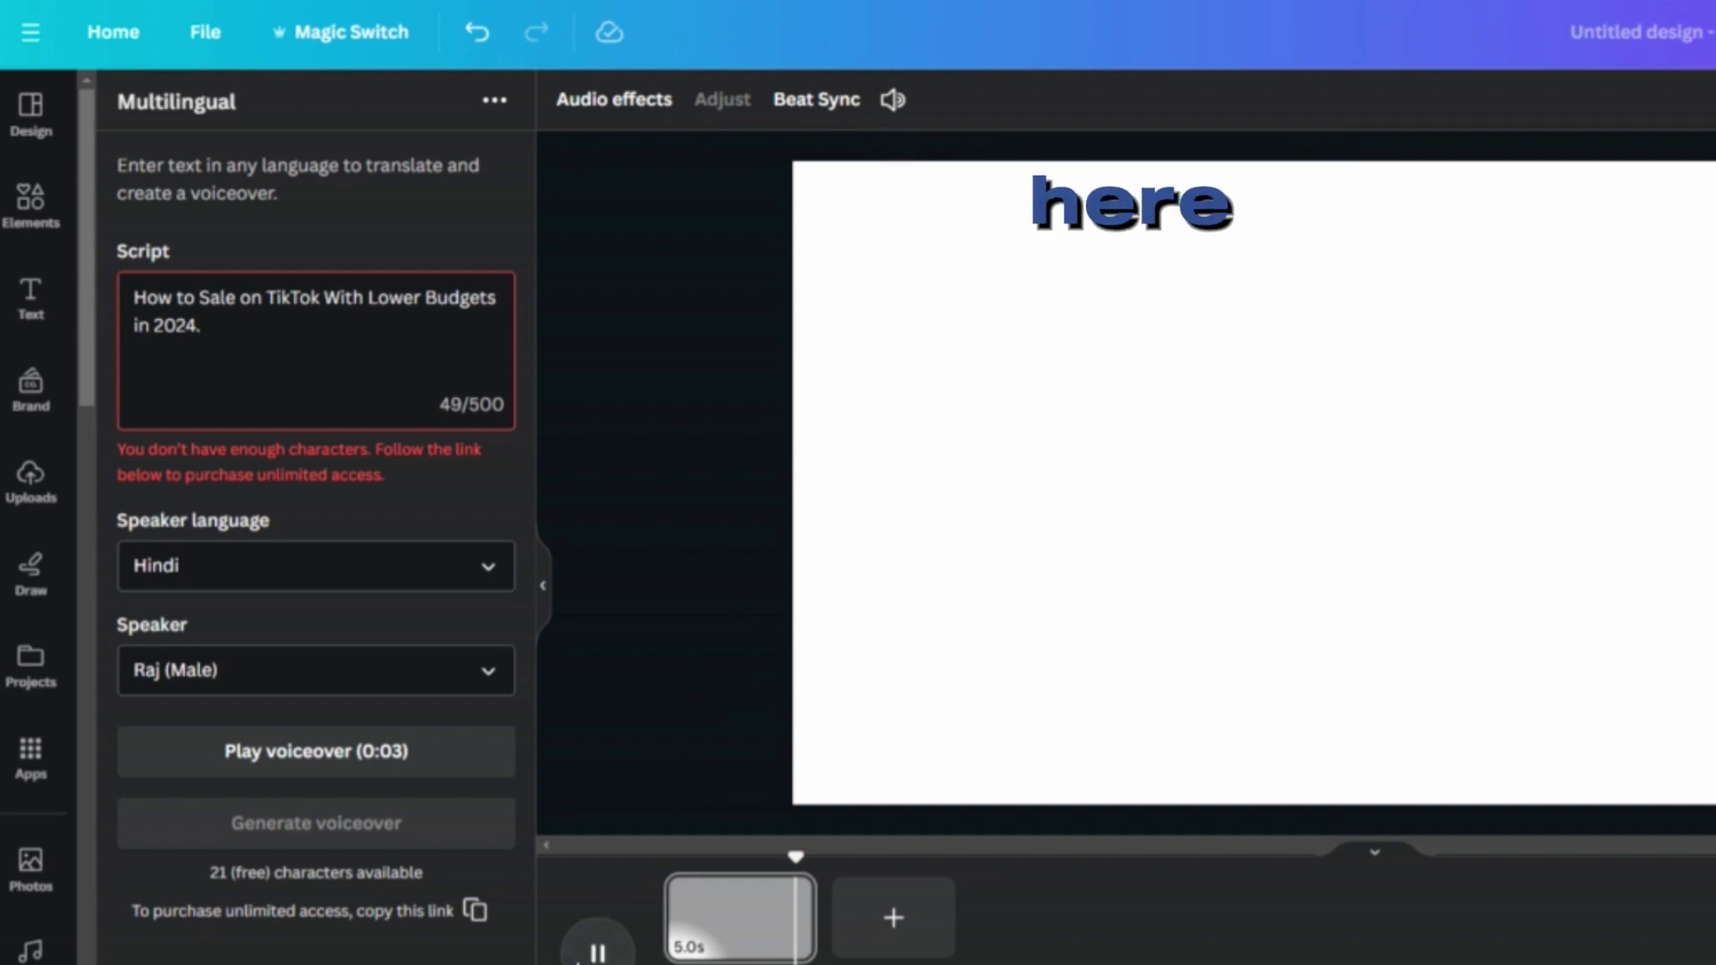
- Rewind the playhead to the clip's start and replay the video
key(space)
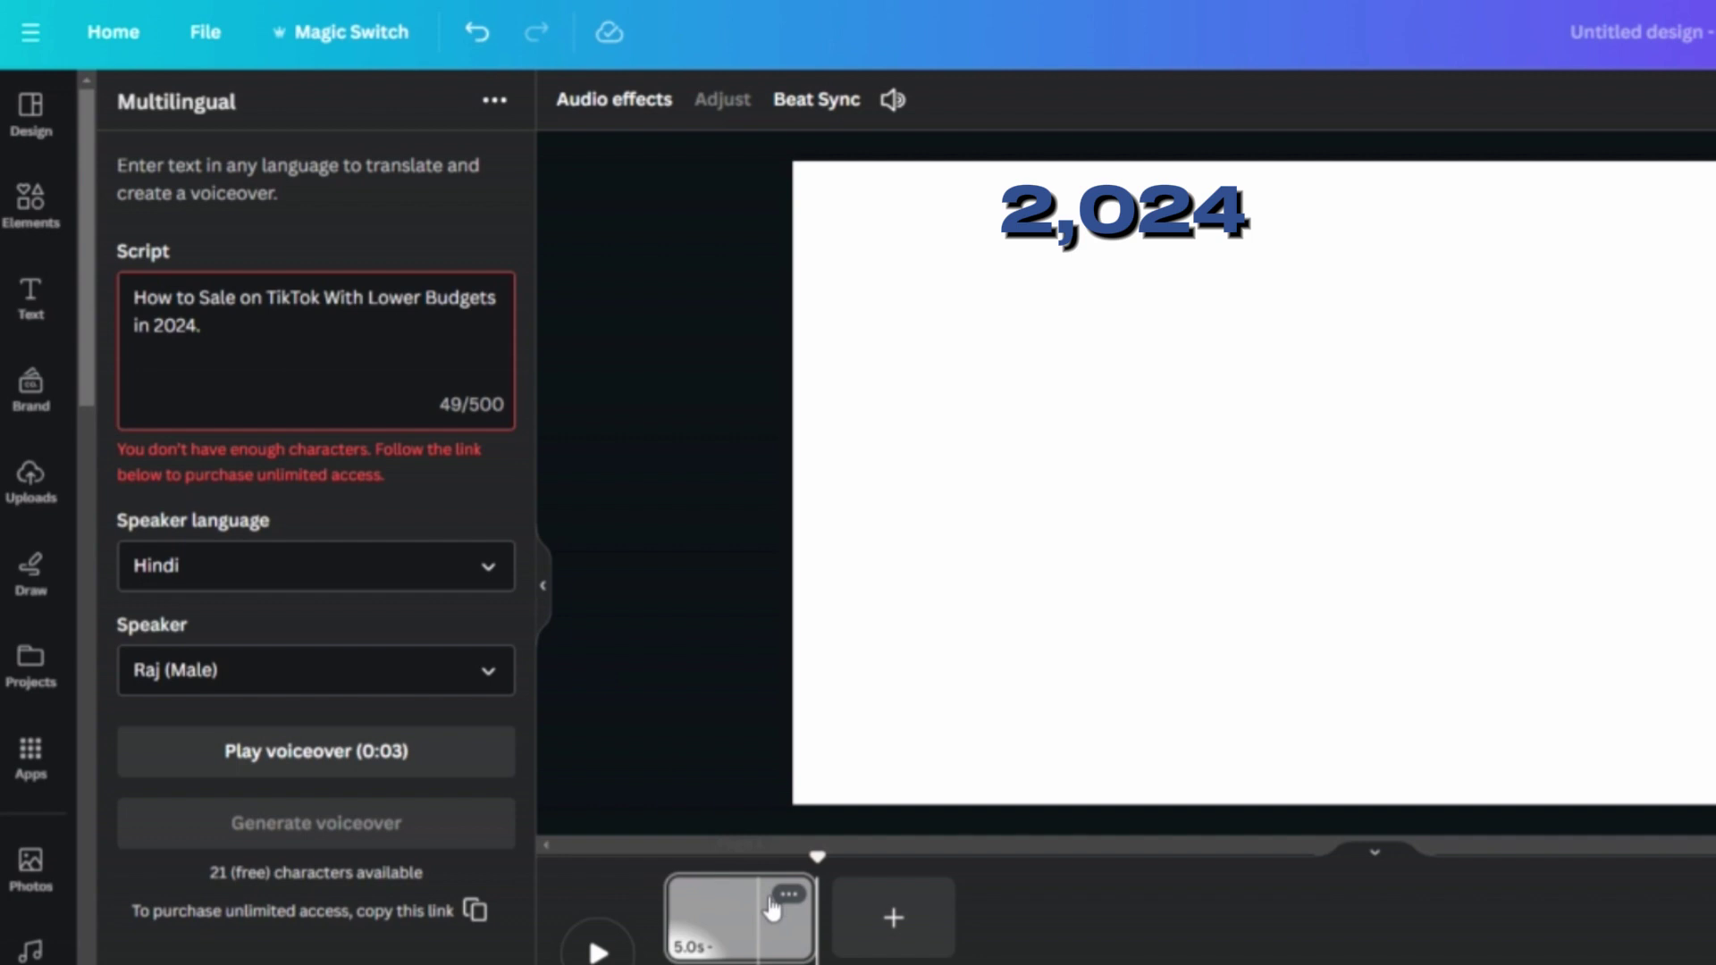
drag(815, 856, 663, 857)
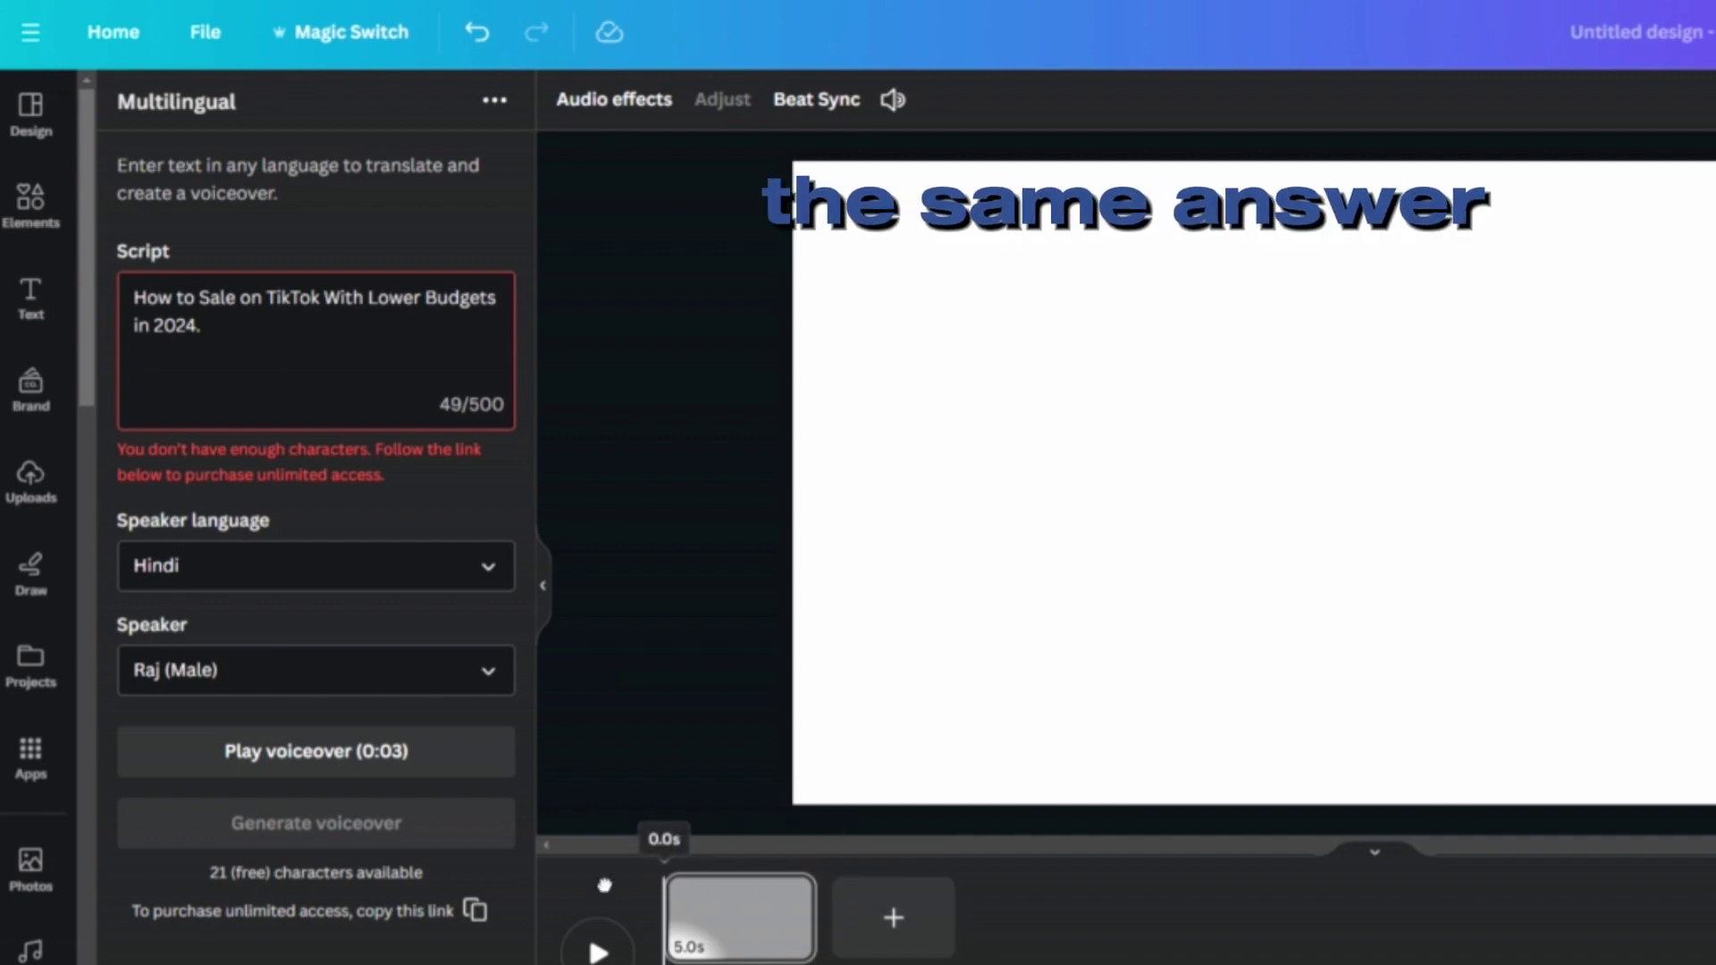
click(595, 953)
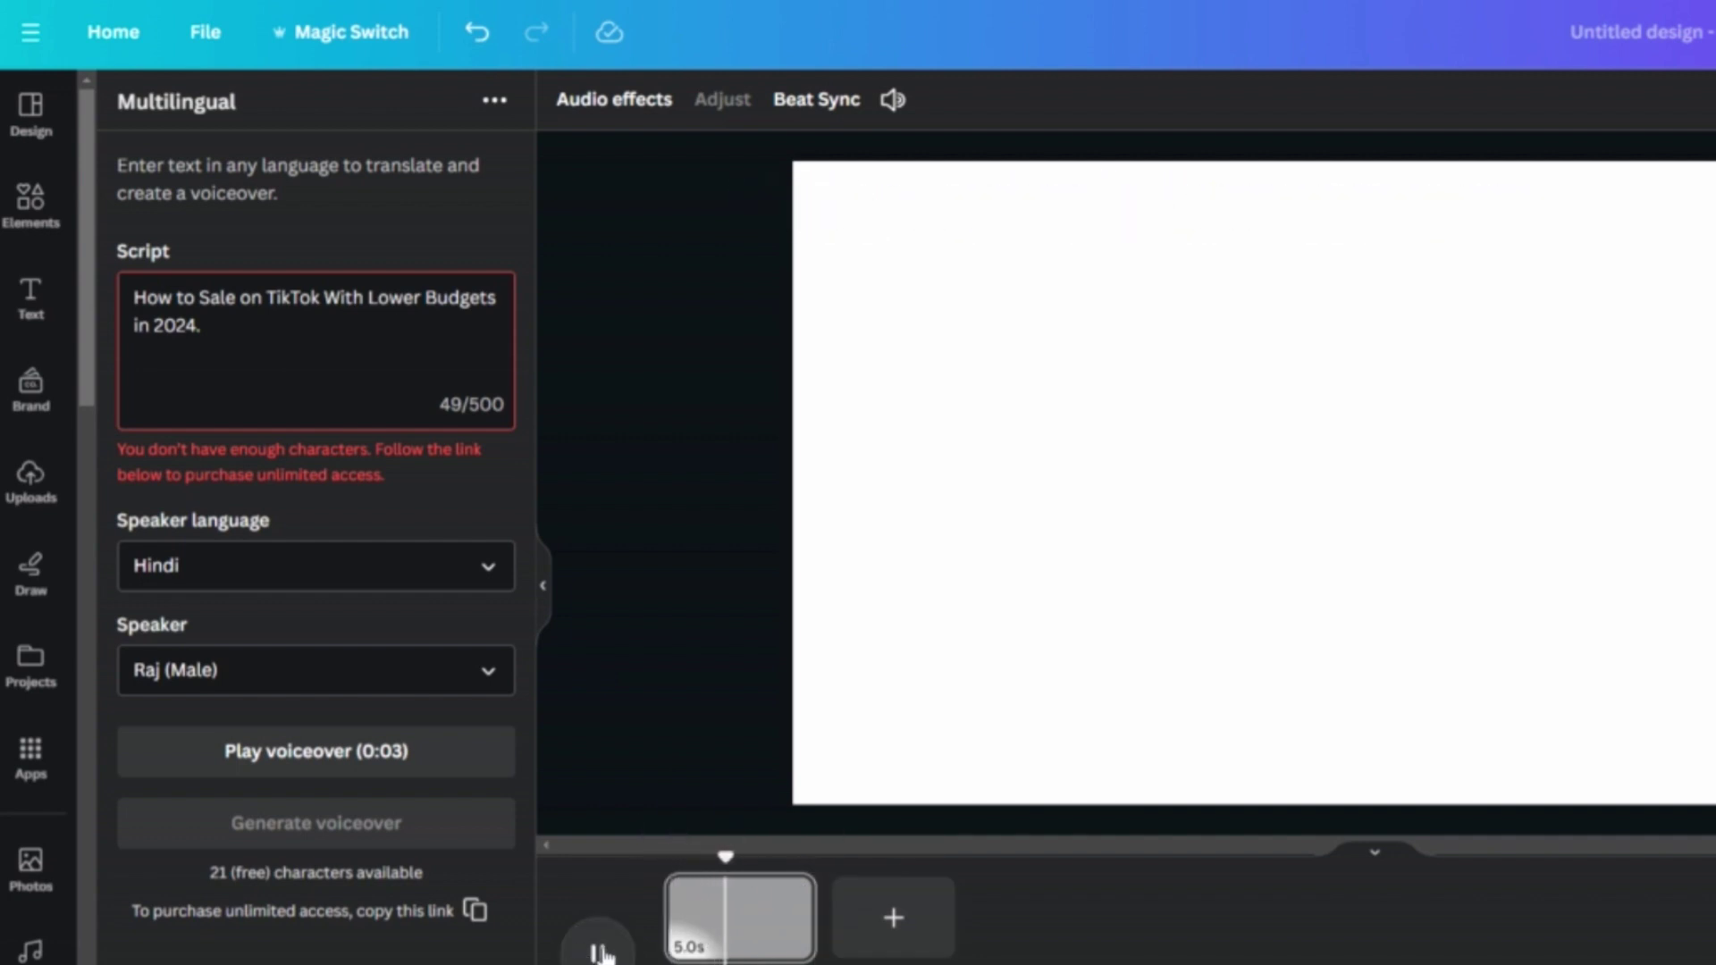
- Show the speaker language list, Arabic through Spanish, with Hindi still selected
click(468, 568)
scroll(260, 849, down, 2)
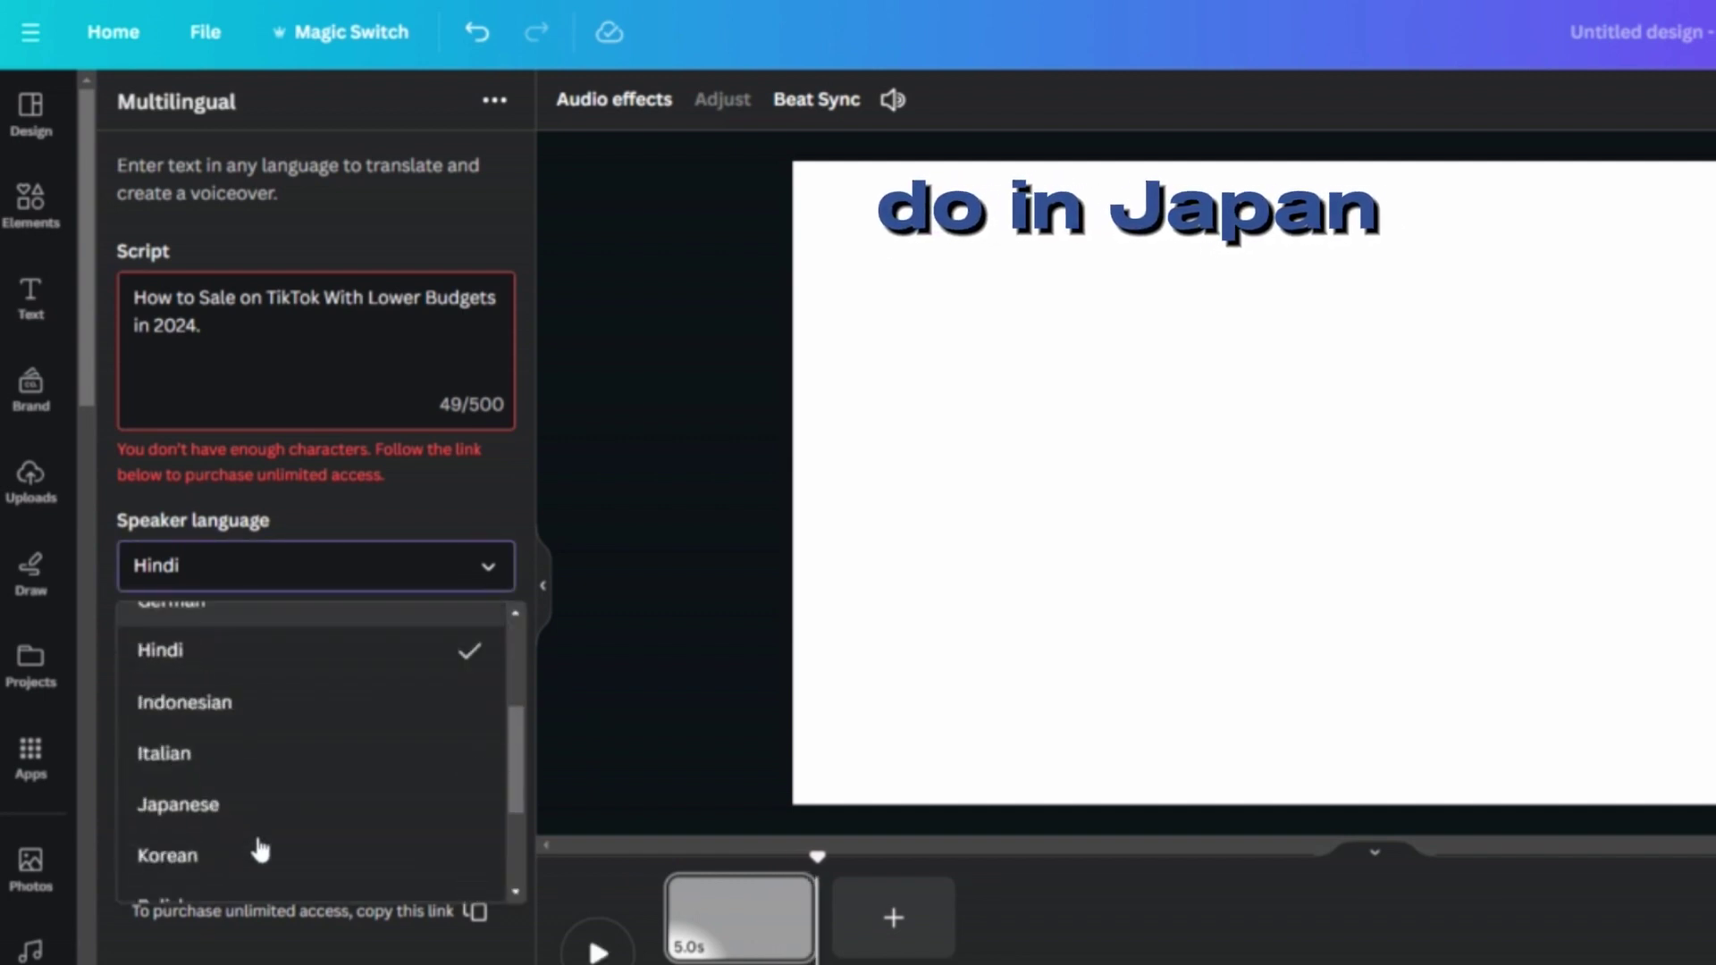
scroll(262, 805, down, 2)
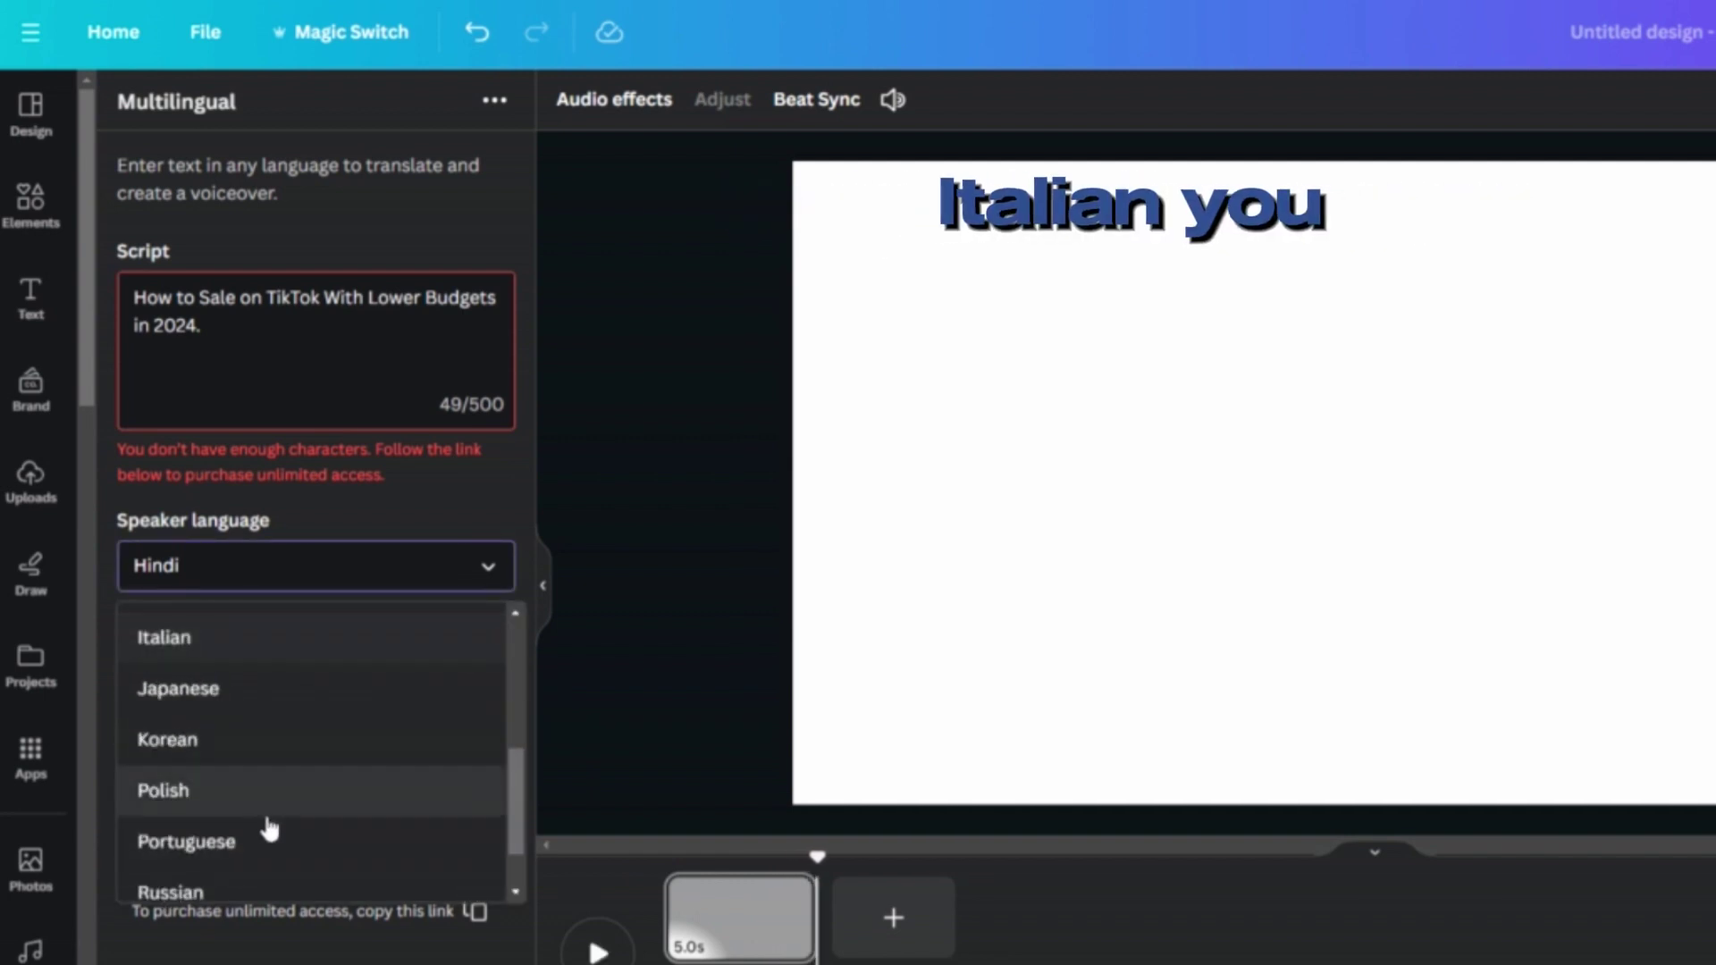
scroll(223, 849, down, 1)
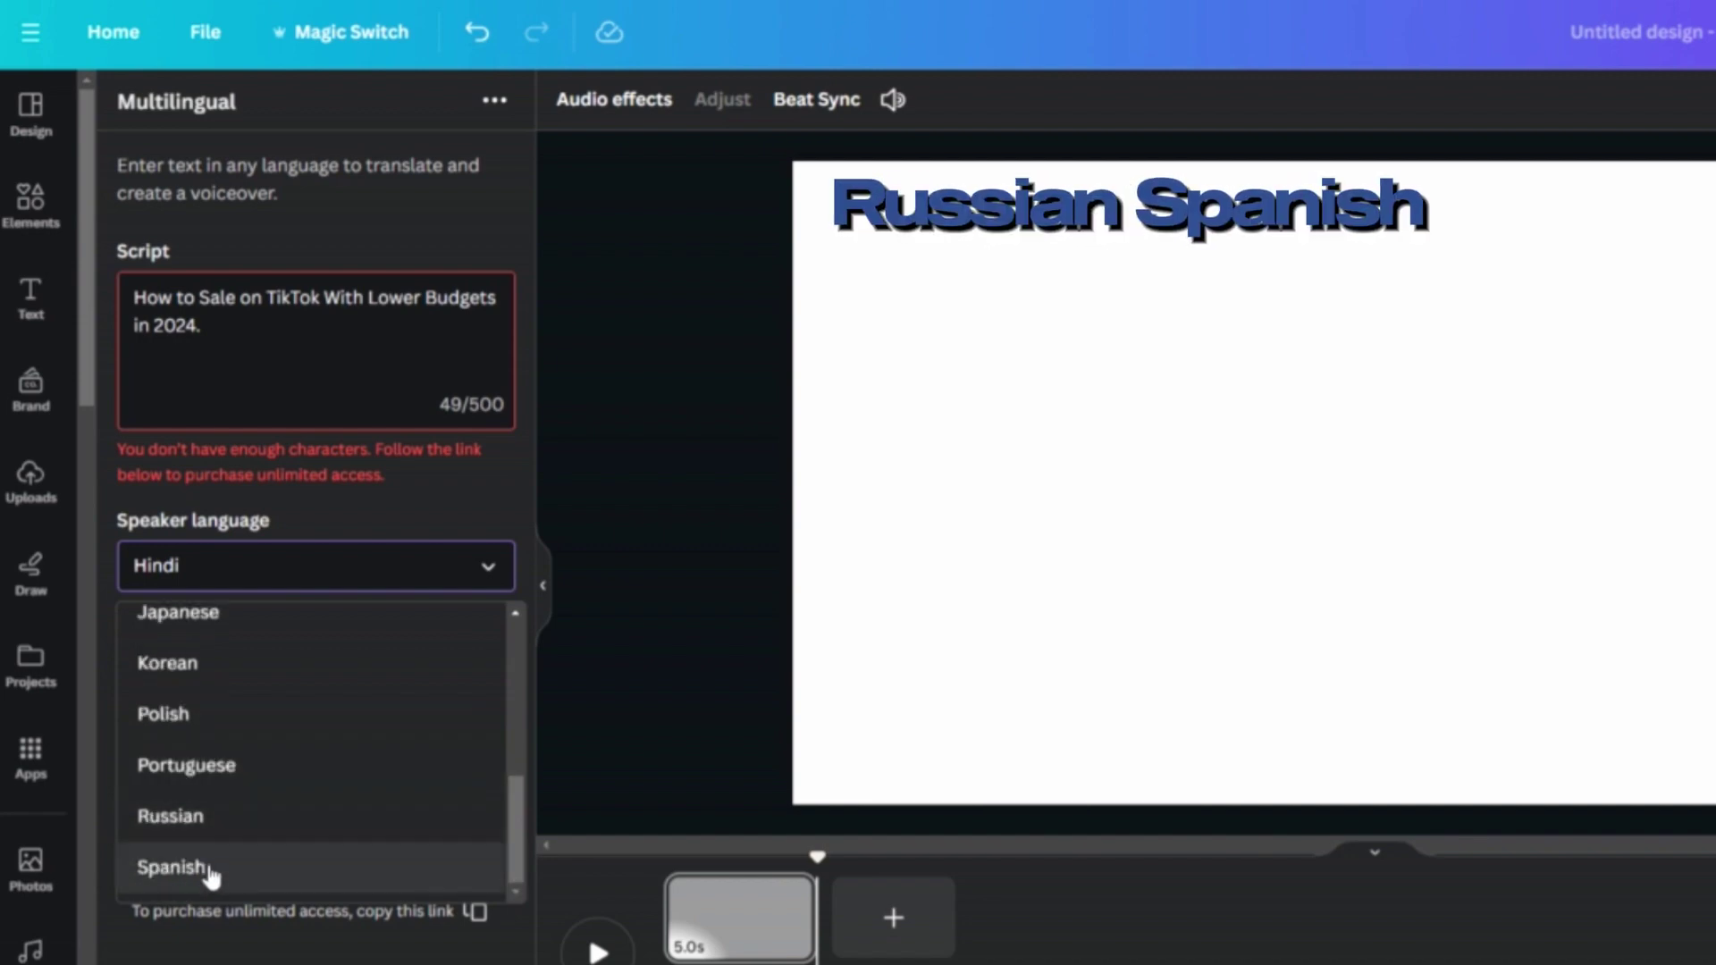
scroll(287, 678, up, 5)
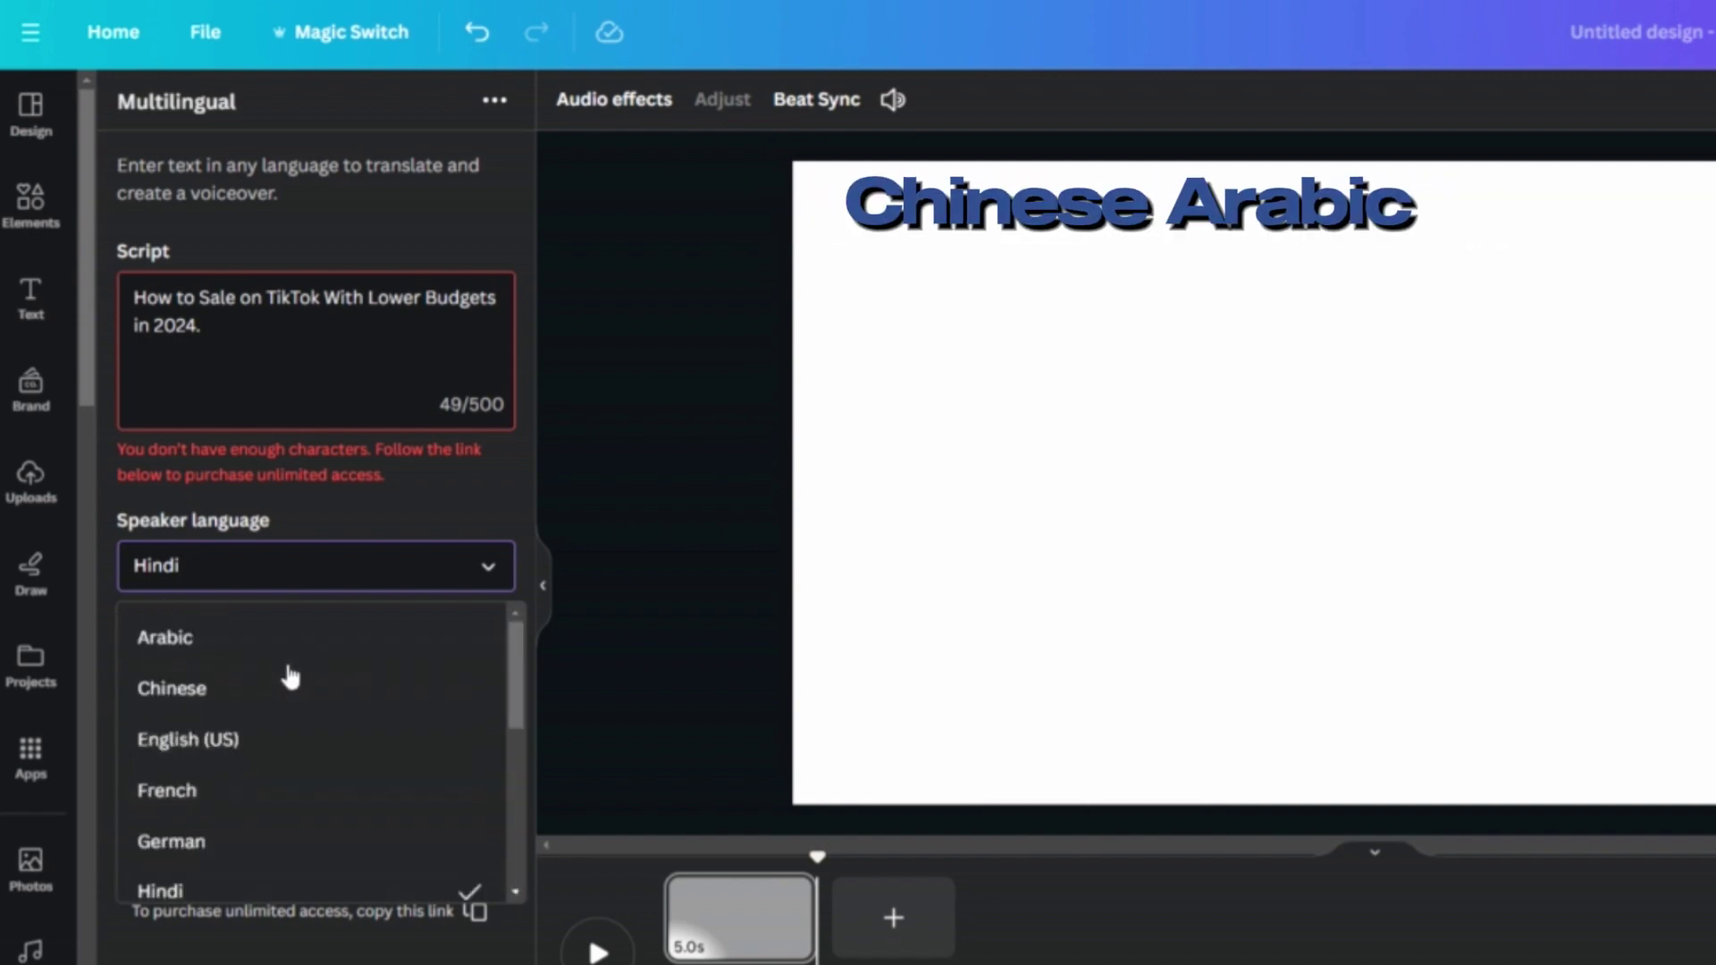
scroll(260, 766, down, 1)
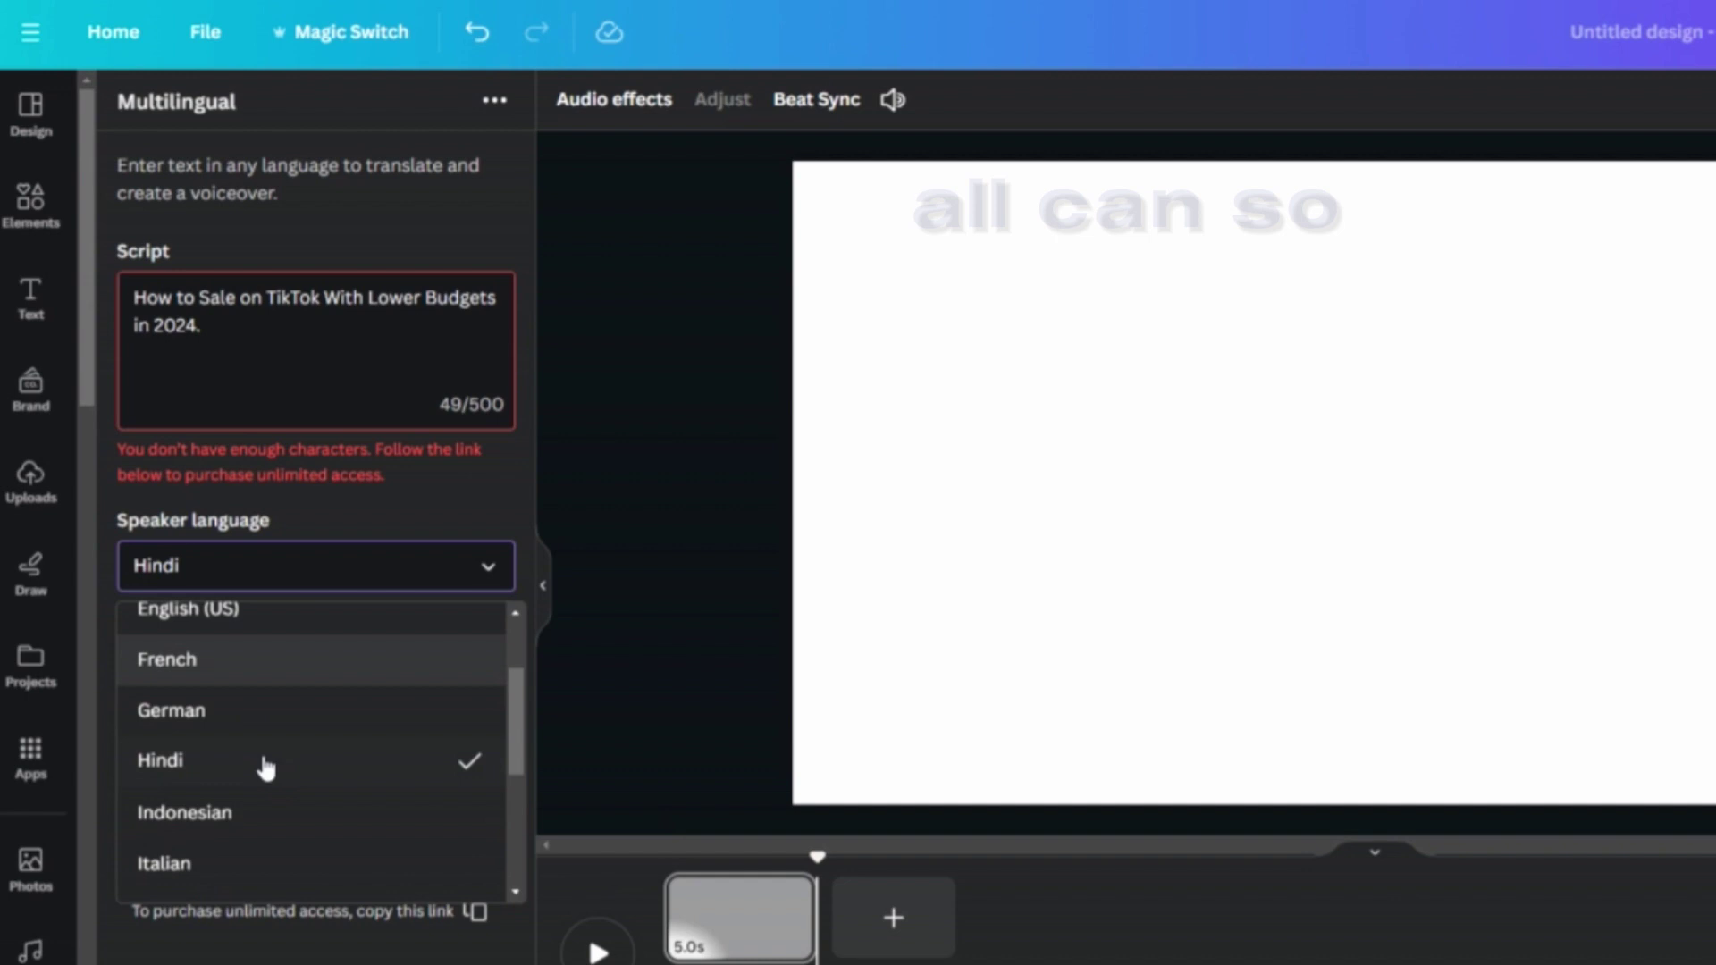
scroll(262, 767, down, 3)
scroll(260, 766, up, 5)
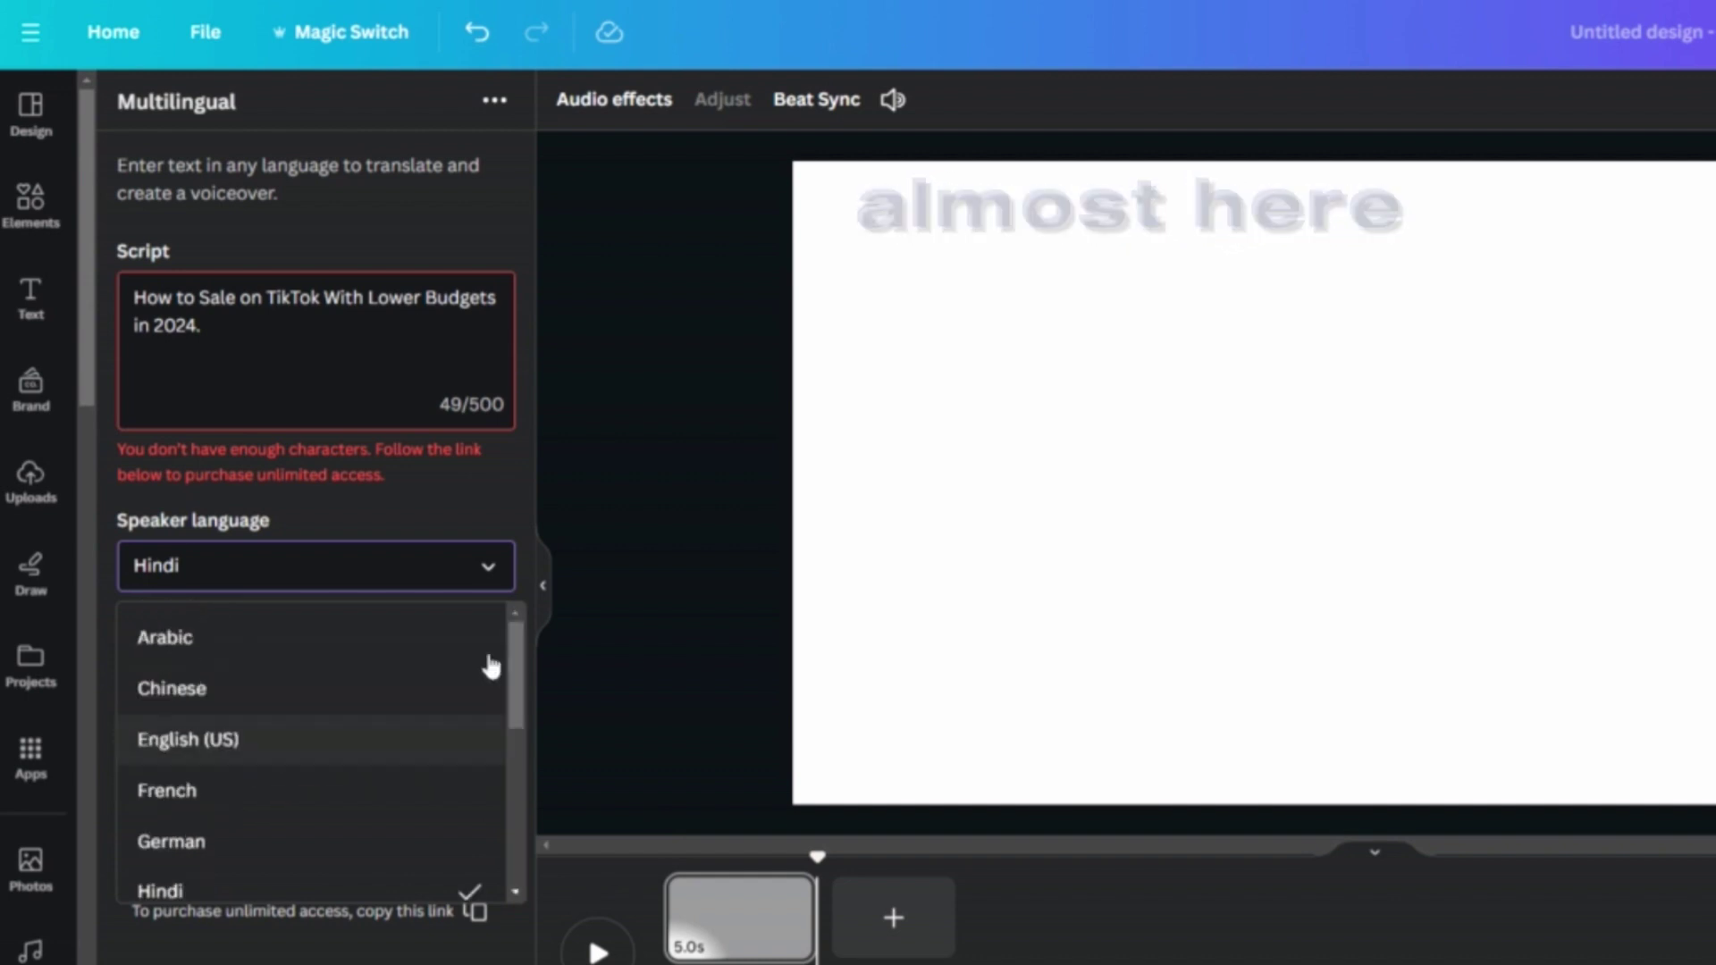